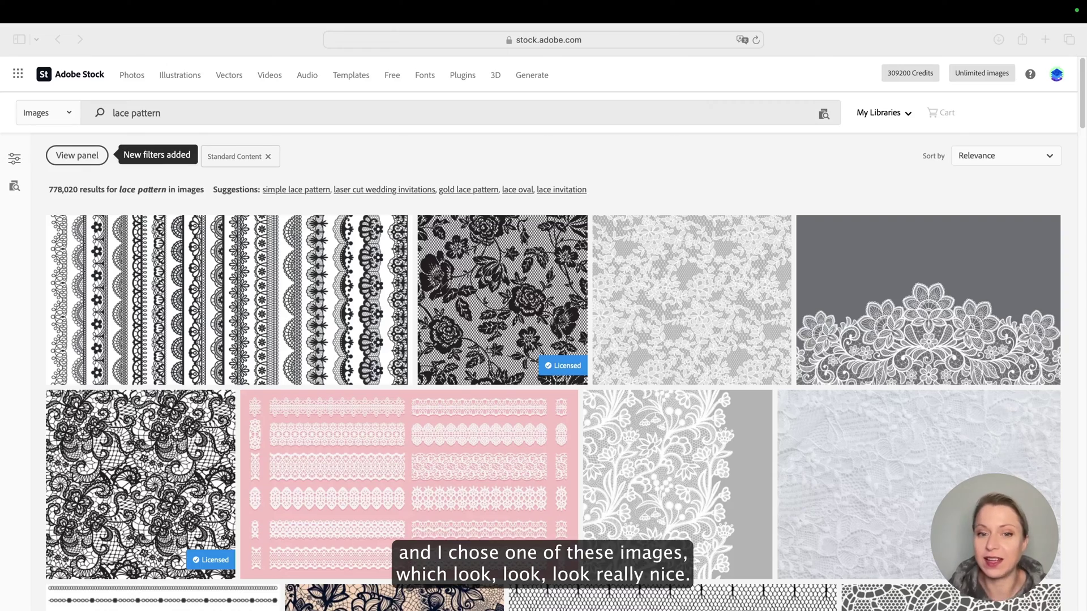
Browse the Adobe Stock image results for "lace pattern" to examine the available lace designs
{"action": "scroll", "coordinate": [395, 598], "scroll_direction": "down", "scroll_amount": 7}
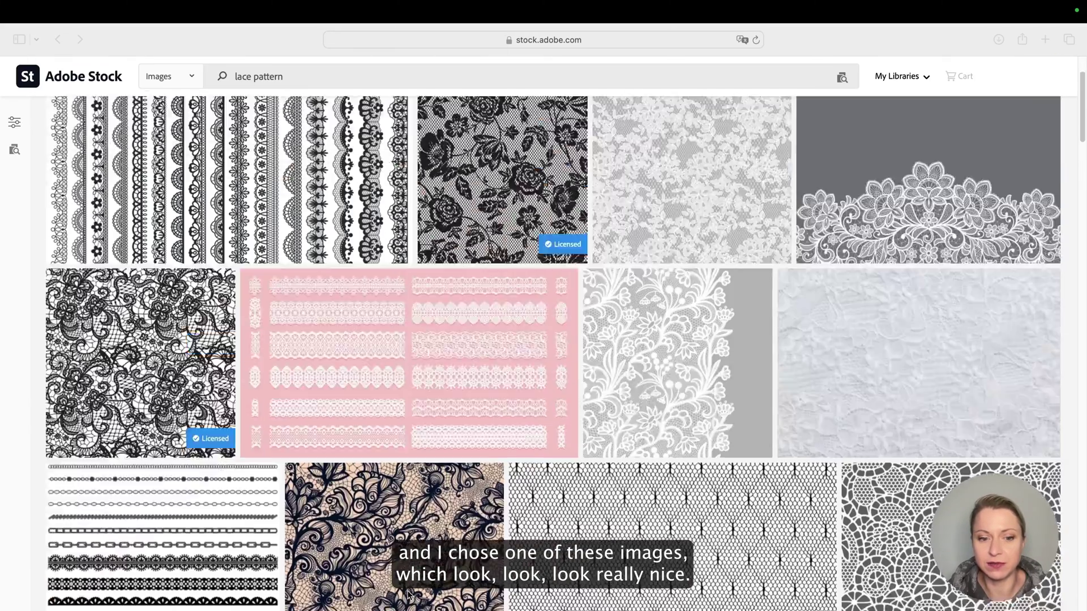
{"action": "scroll", "coordinate": [395, 597], "scroll_direction": "down", "scroll_amount": 9}
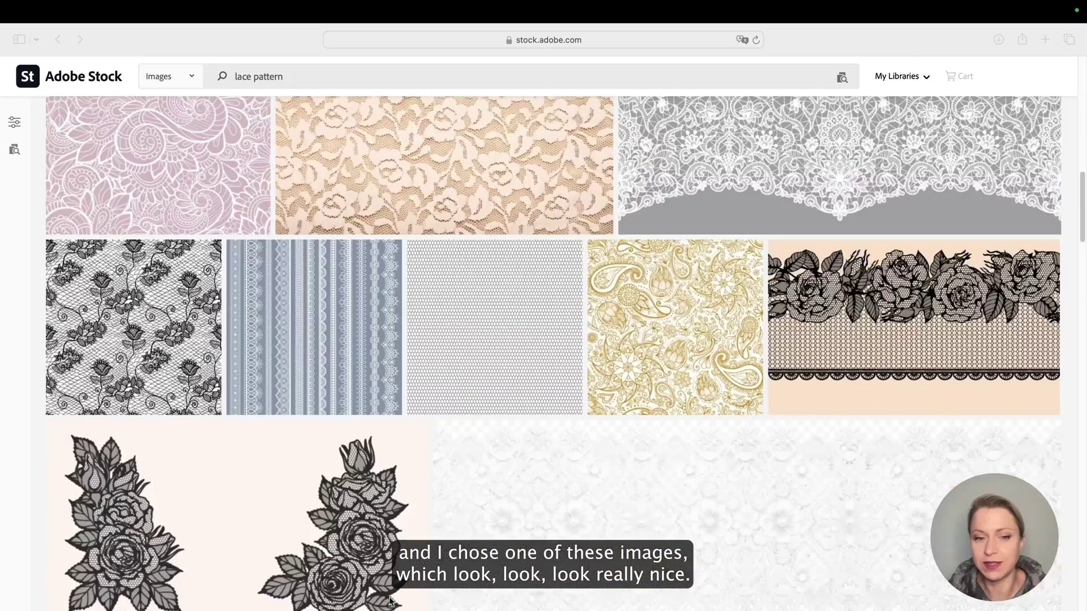
{"action": "scroll", "coordinate": [391, 603], "scroll_direction": "down", "scroll_amount": 3}
{"action": "scroll", "coordinate": [389, 604], "scroll_direction": "down", "scroll_amount": 6}
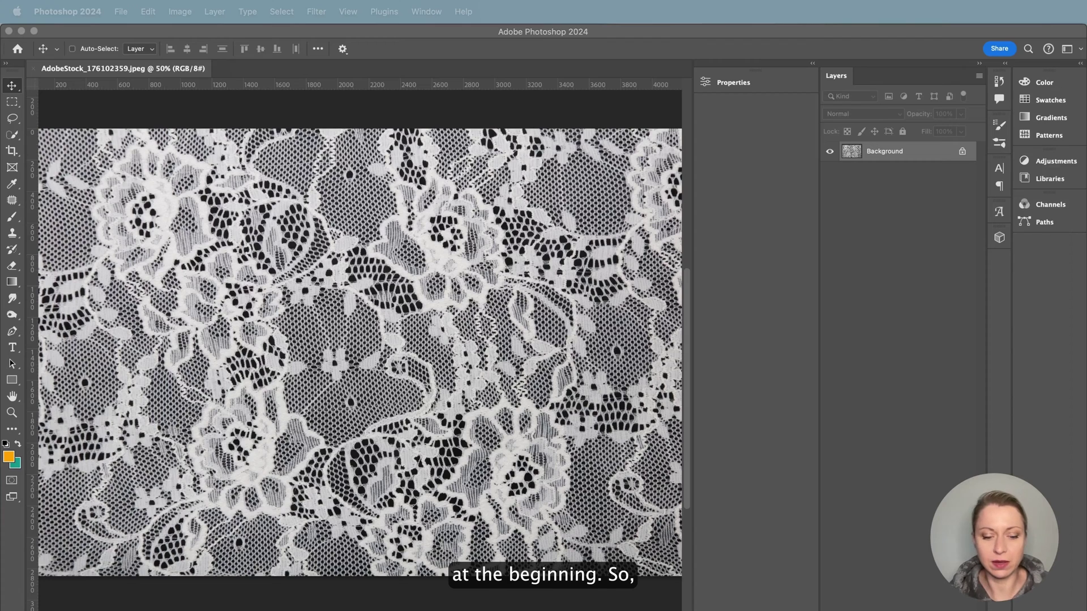
In Photoshop, increase the lace image's contrast with Levels, setting the input black point to 44 and the white point to 221
{"action": "left_click", "coordinate": [712, 194]}
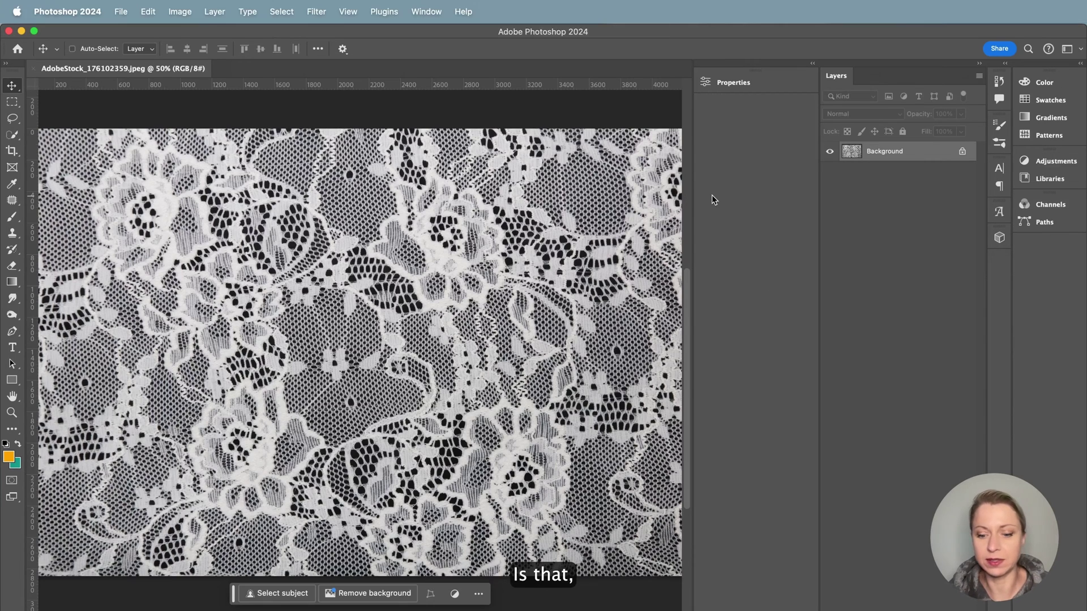
{"action": "key", "text": "super+l"}
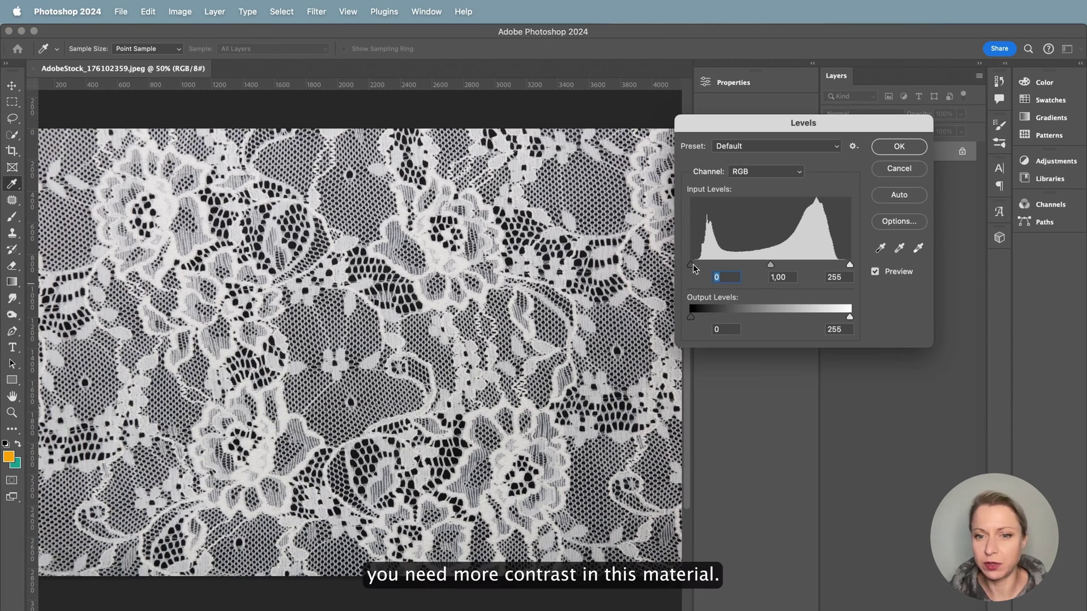
{"action": "left_click_drag", "start_coordinate": [693, 264], "coordinate": [717, 266]}
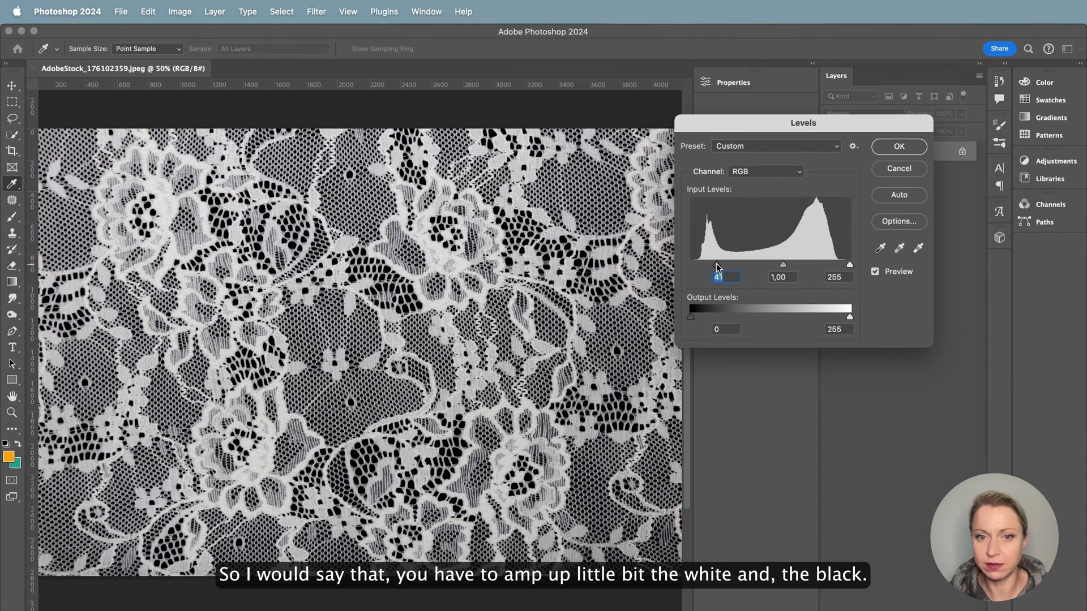
{"action": "left_click_drag", "start_coordinate": [850, 264], "coordinate": [828, 268]}
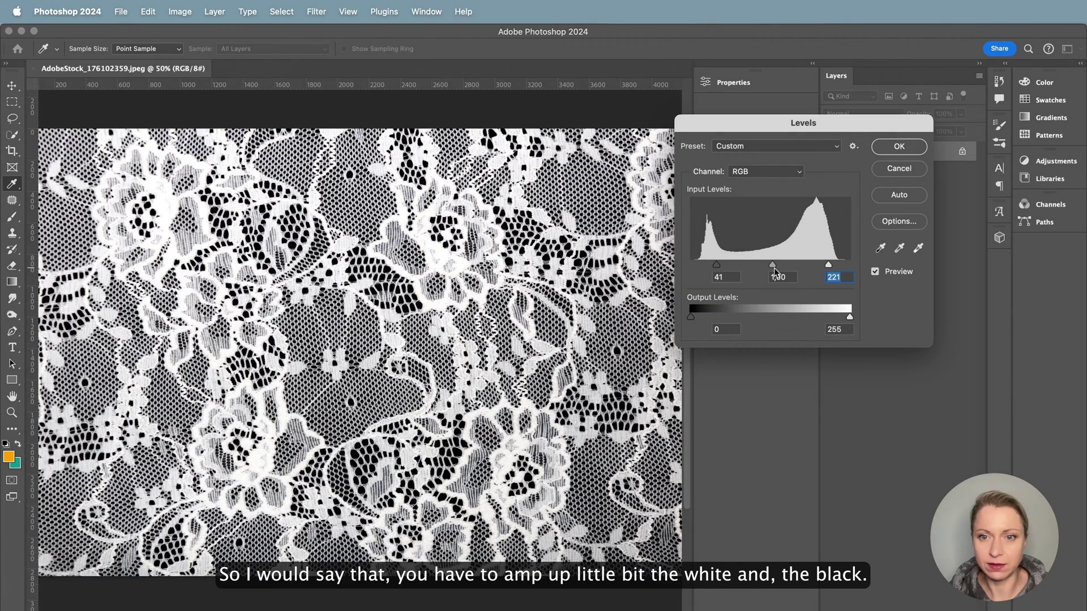
{"action": "left_click_drag", "start_coordinate": [718, 266], "coordinate": [718, 266]}
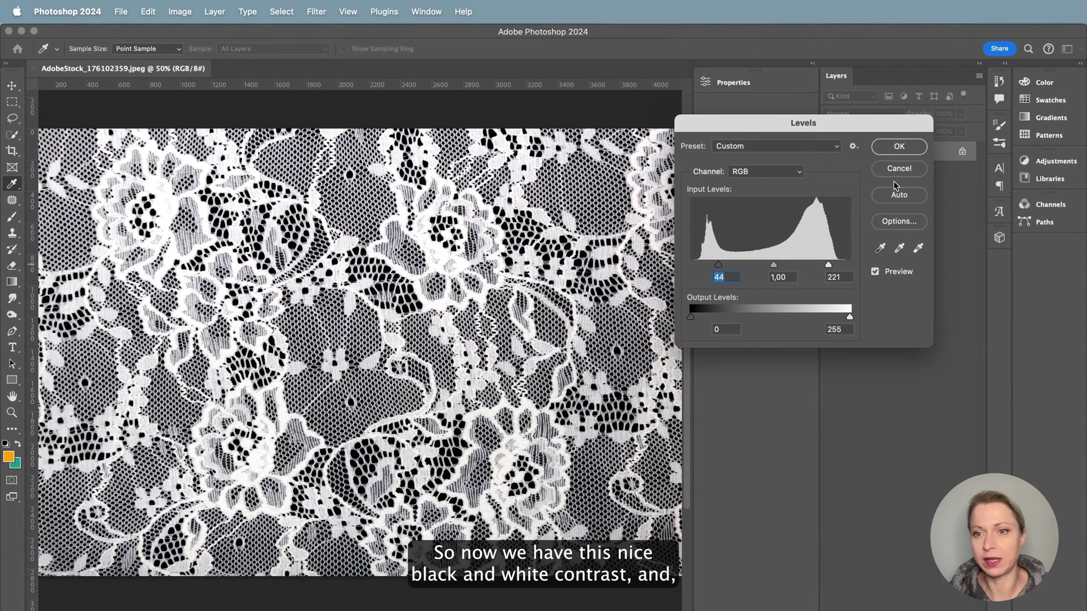
{"action": "left_click", "coordinate": [905, 150]}
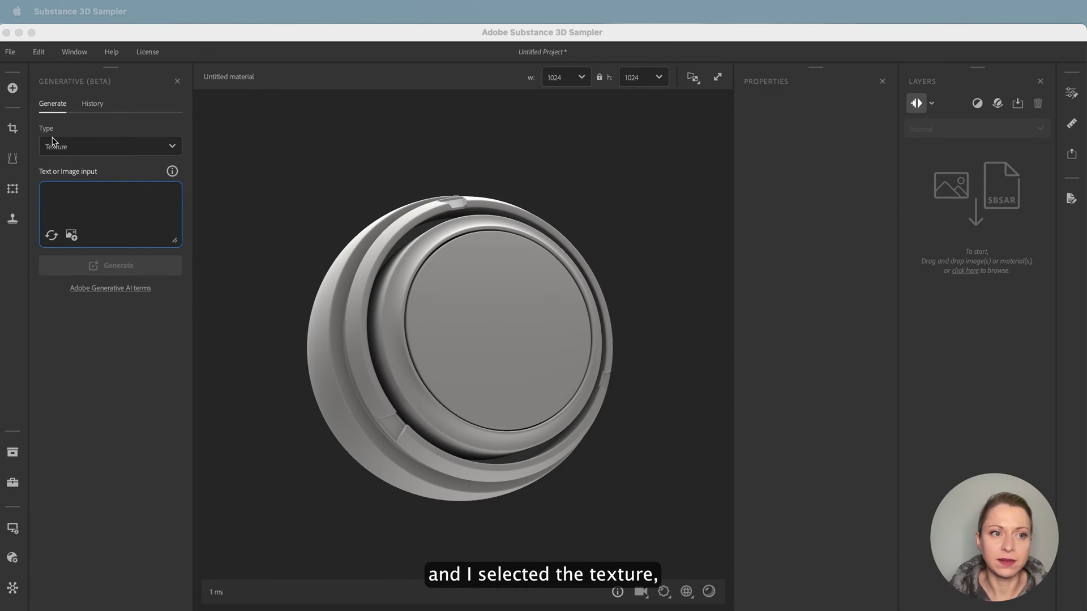
In Substance 3D Sampler, keep the generative type as Texture and load AdobeStock_176102359.jpeg as the image input
{"action": "left_click", "coordinate": [158, 150]}
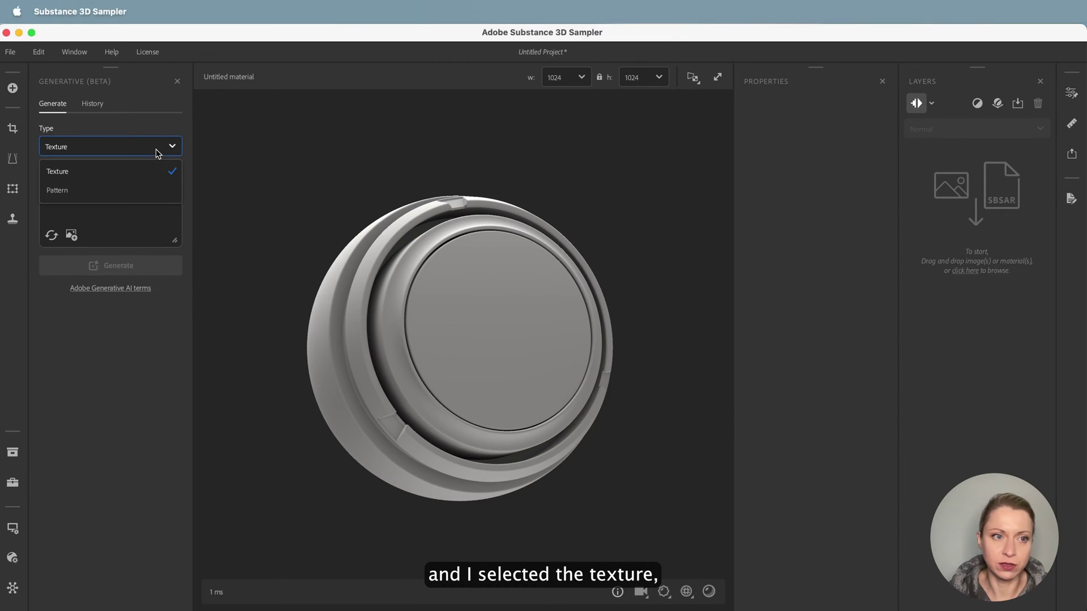
{"action": "left_click", "coordinate": [69, 177]}
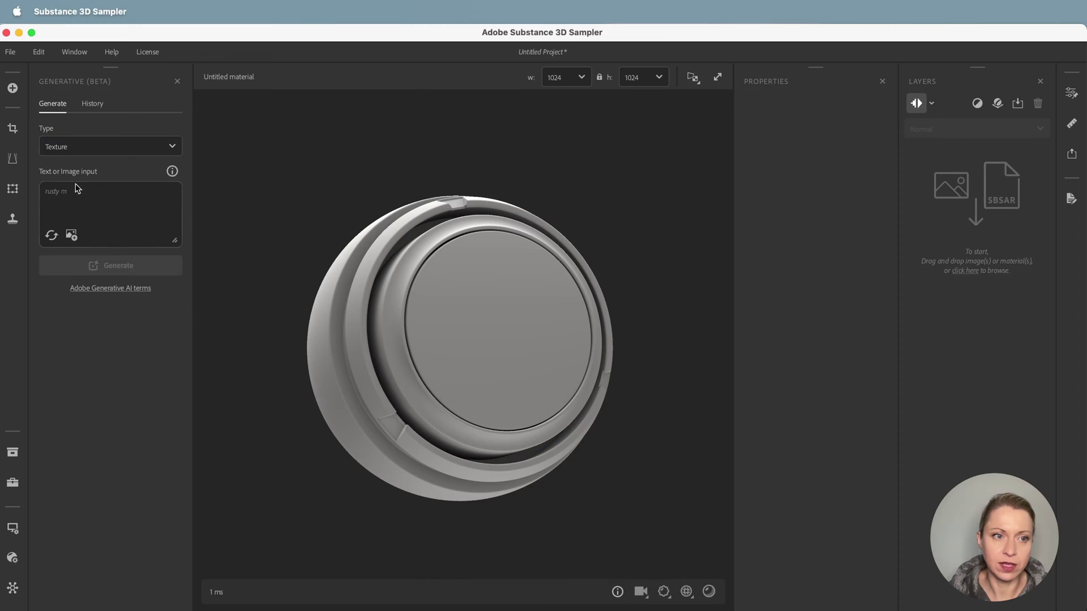
{"action": "left_click", "coordinate": [72, 235]}
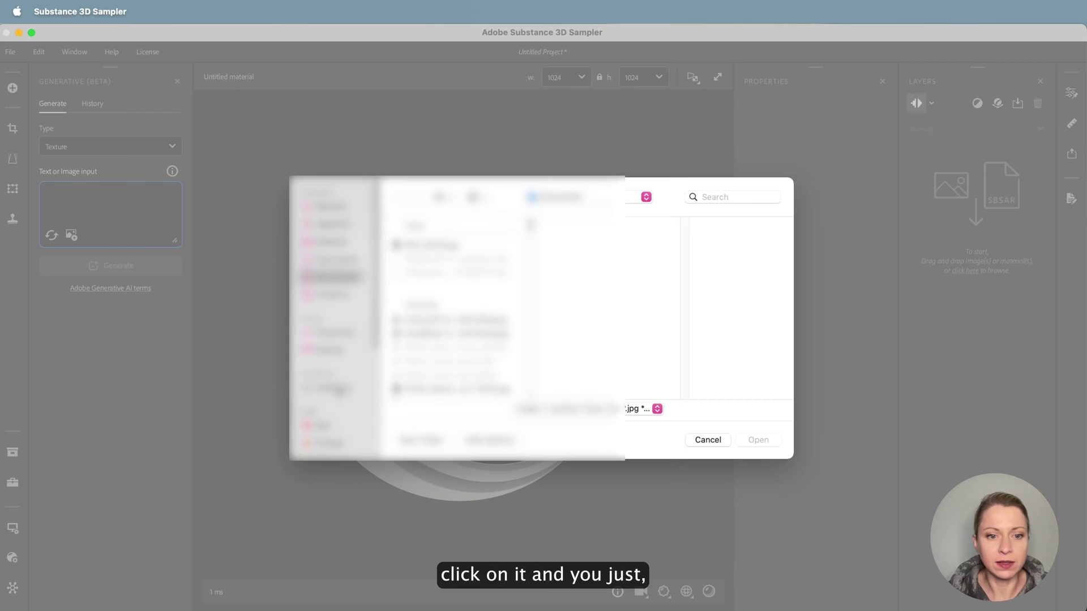
{"action": "left_click", "coordinate": [338, 388]}
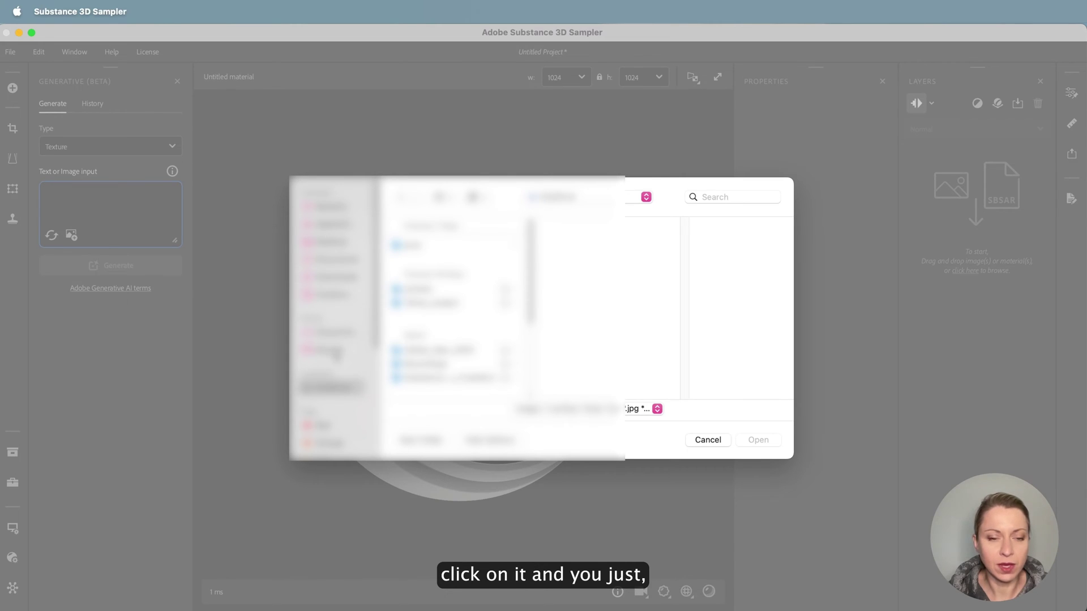
{"action": "scroll", "coordinate": [466, 350], "scroll_direction": "down", "scroll_amount": 5}
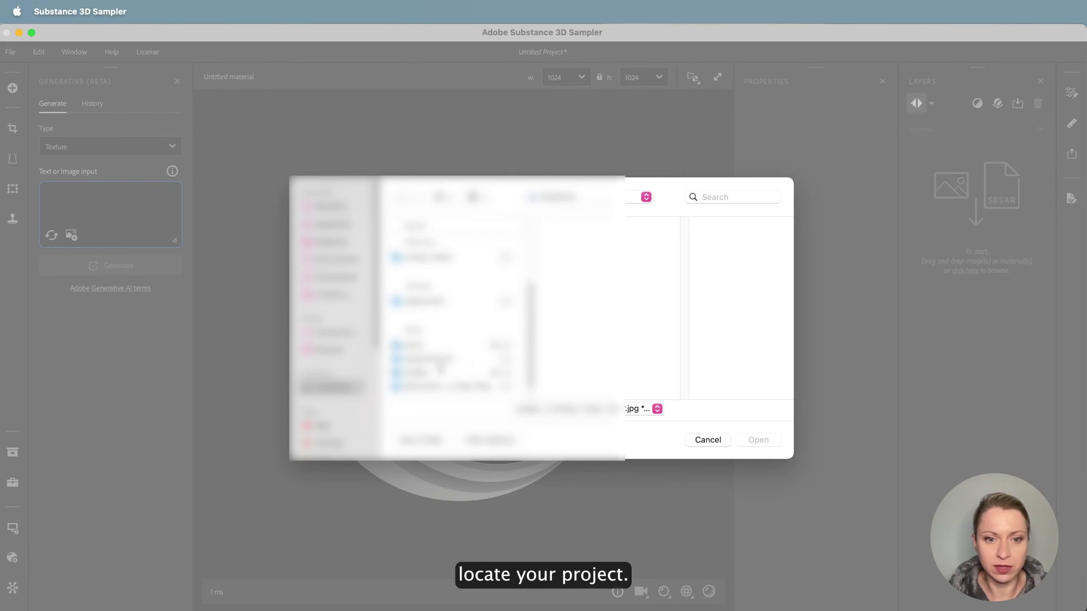
{"action": "left_click", "coordinate": [439, 360]}
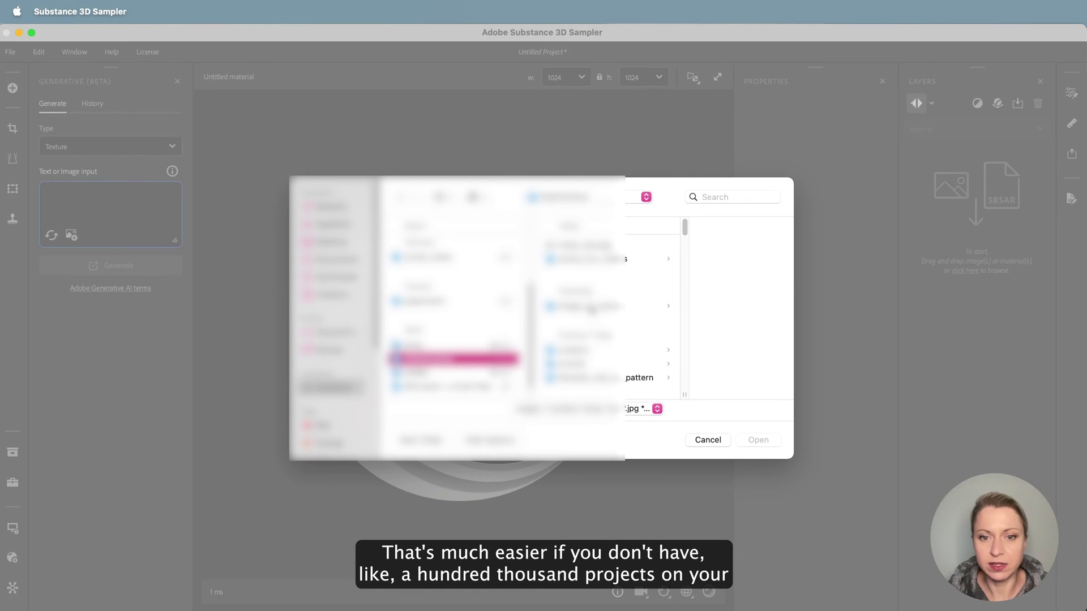
{"action": "left_click", "coordinate": [591, 306]}
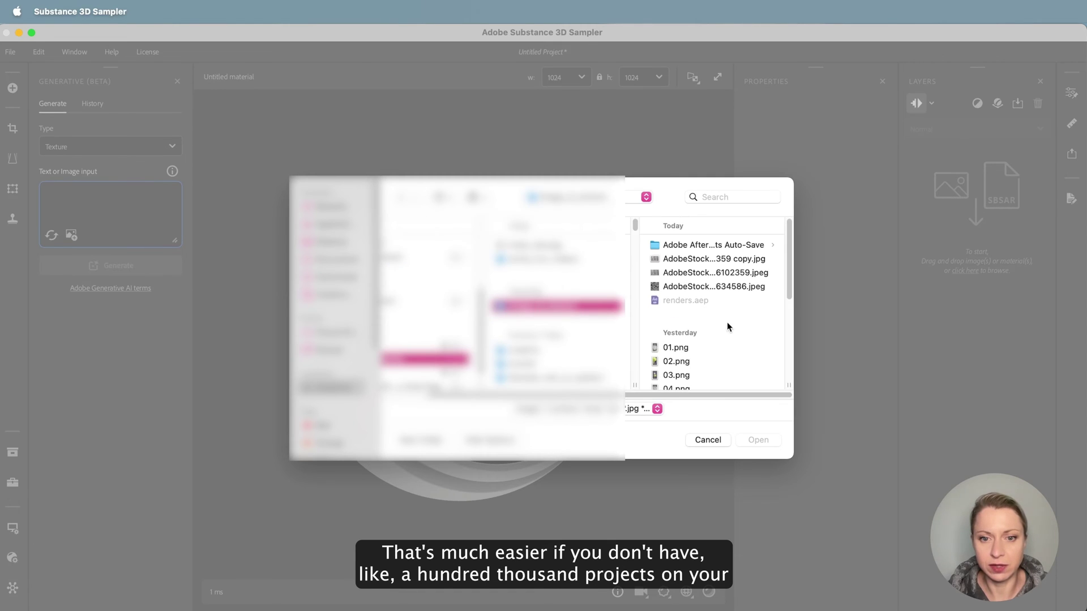
{"action": "left_click", "coordinate": [688, 272]}
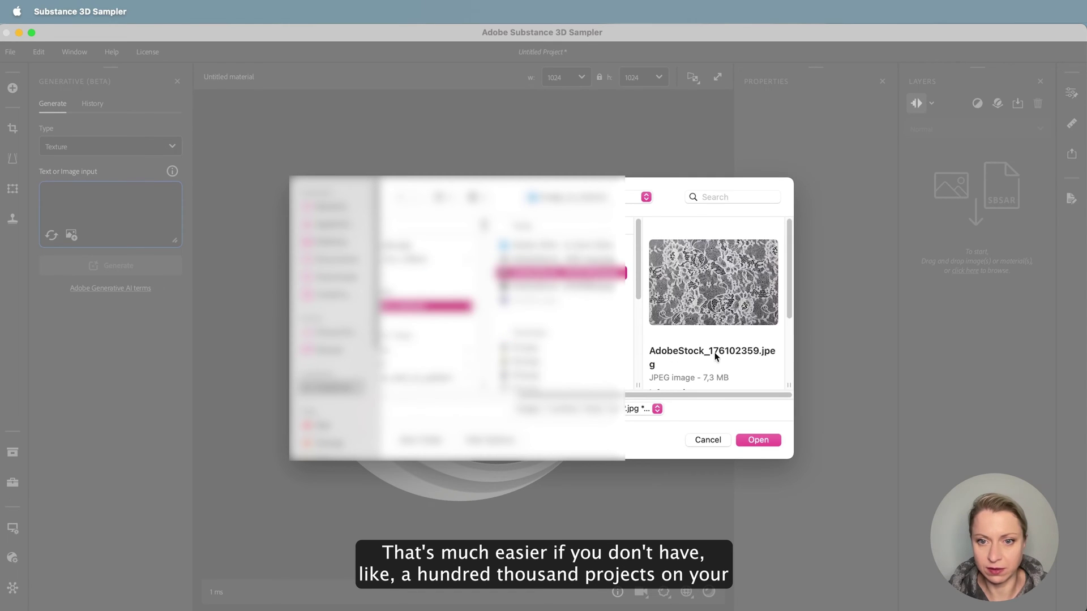
{"action": "left_click", "coordinate": [759, 441]}
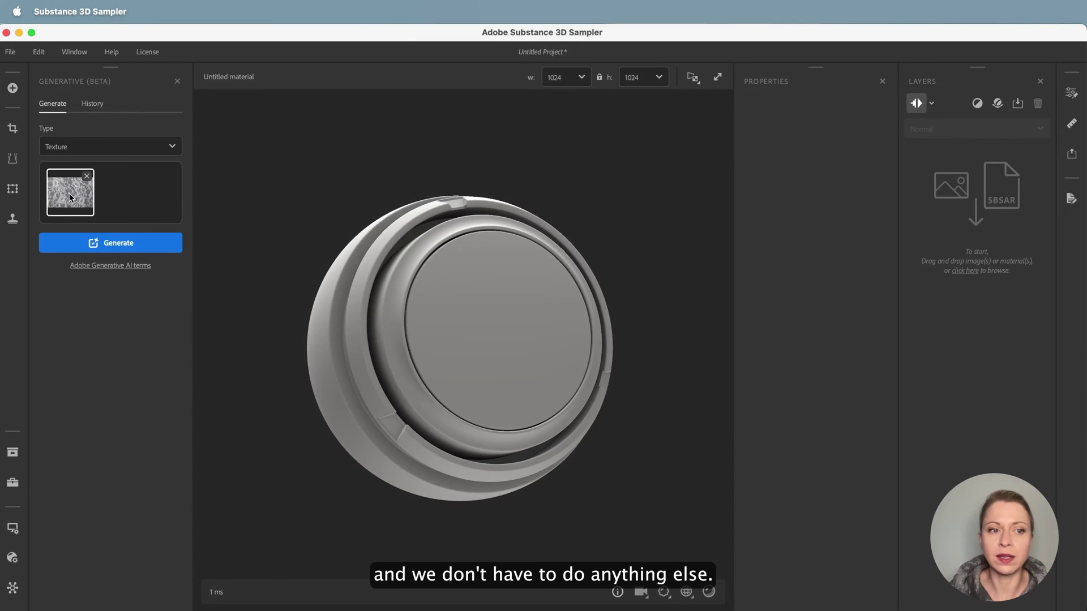
Generate texture variations from the lace image and compare their enlarged previews
{"action": "left_click", "coordinate": [123, 244]}
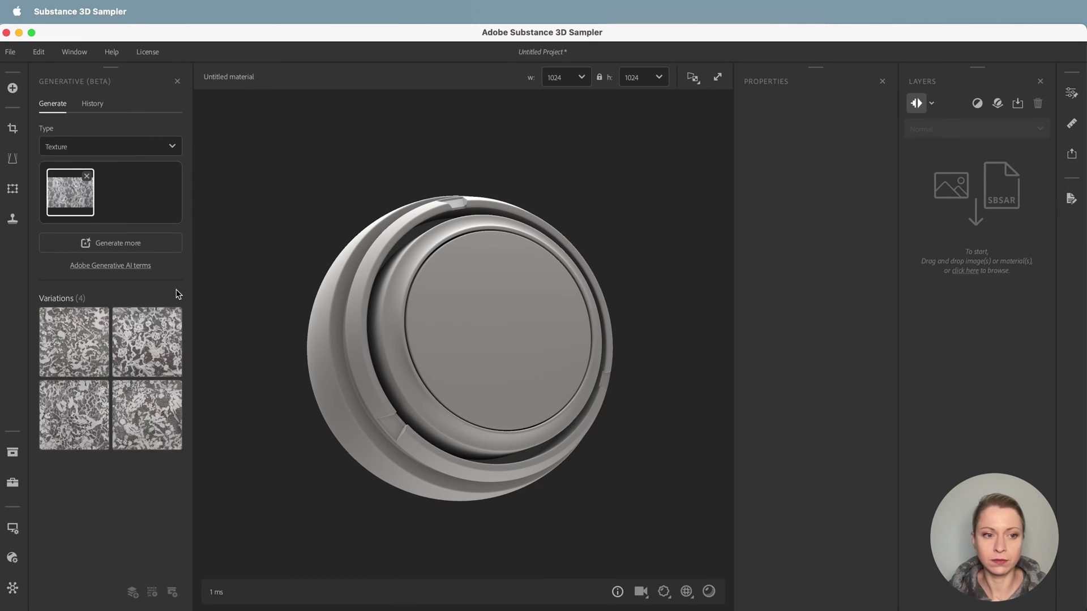
{"action": "mouse_move", "coordinate": [148, 345]}
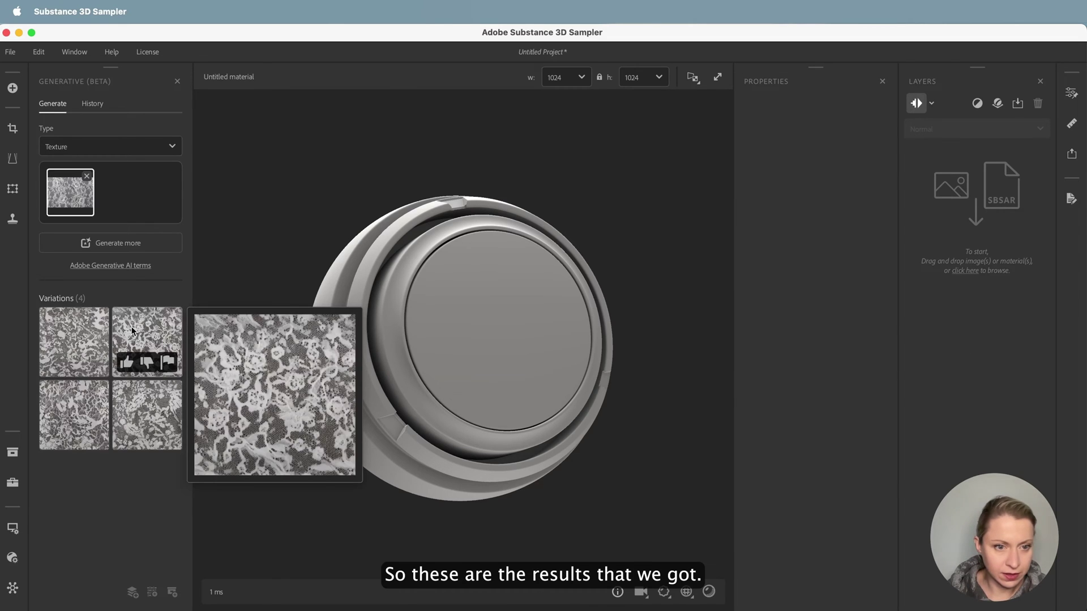
{"action": "mouse_move", "coordinate": [88, 403]}
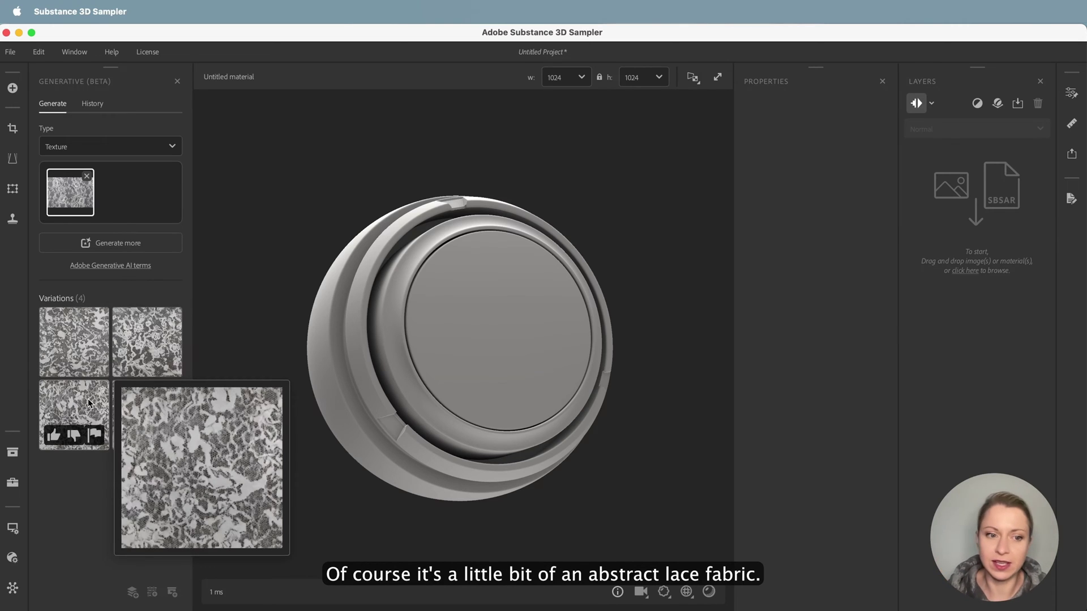
{"action": "mouse_move", "coordinate": [155, 408]}
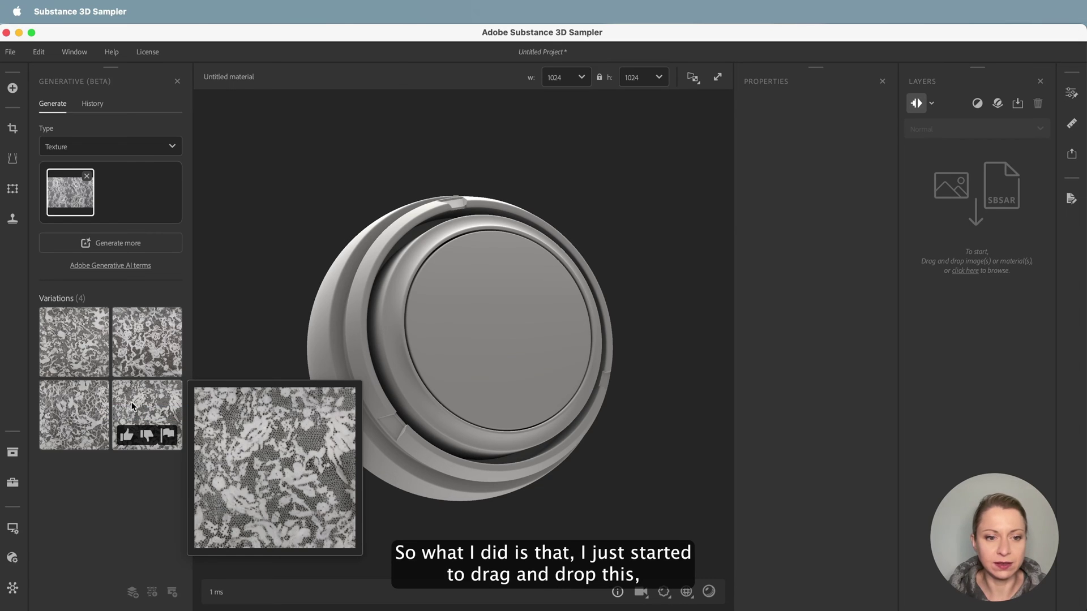
Bring the fourth generated variation into the material using the Textures import template
{"action": "left_click_drag", "start_coordinate": [140, 408], "coordinate": [463, 321]}
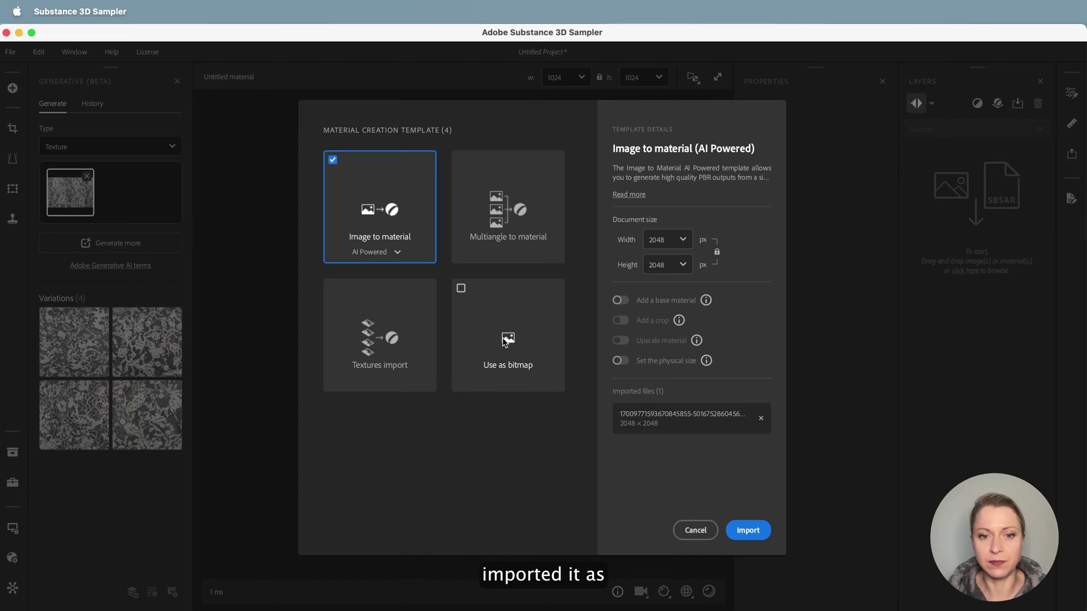
{"action": "left_click", "coordinate": [395, 361]}
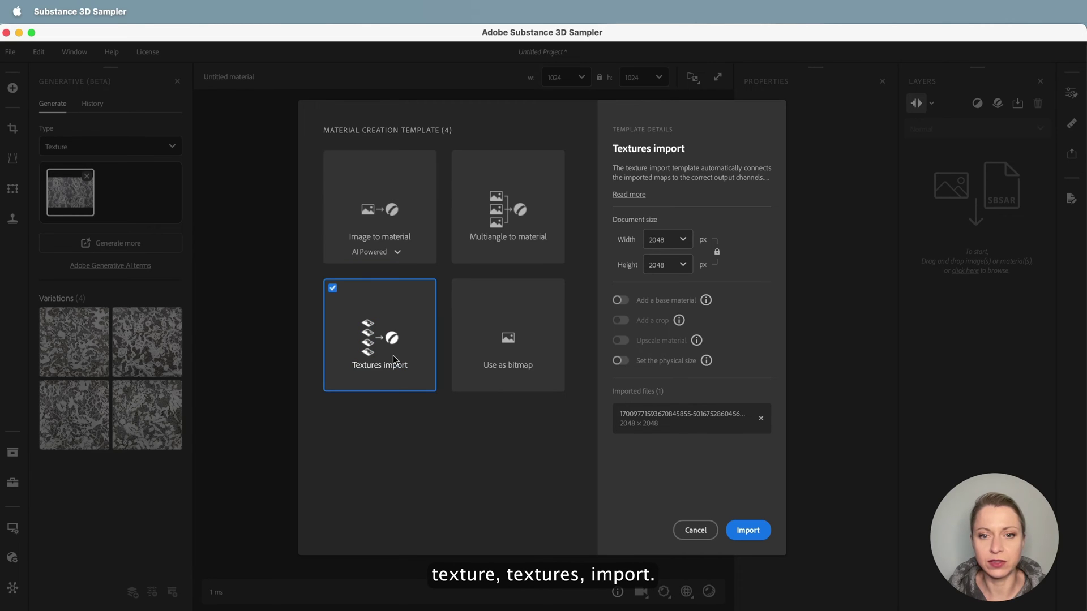
{"action": "left_click", "coordinate": [748, 531]}
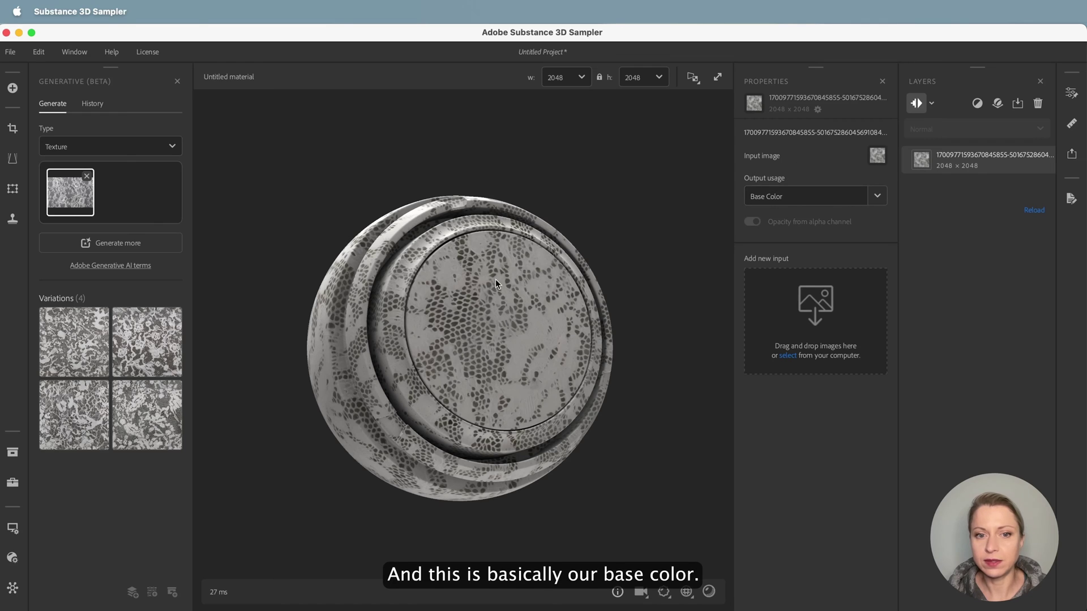
Add the fourth variation again as a second layer and set the upper layer's output usage to Roughness
{"action": "mouse_move", "coordinate": [449, 324]}
{"action": "left_mouse_down"}
{"action": "mouse_move", "coordinate": [528, 276]}
{"action": "mouse_move", "coordinate": [578, 206]}
{"action": "mouse_move", "coordinate": [397, 210]}
{"action": "mouse_move", "coordinate": [366, 247]}
{"action": "mouse_move", "coordinate": [383, 333]}
{"action": "mouse_move", "coordinate": [429, 354]}
{"action": "mouse_move", "coordinate": [461, 310]}
{"action": "left_mouse_up"}
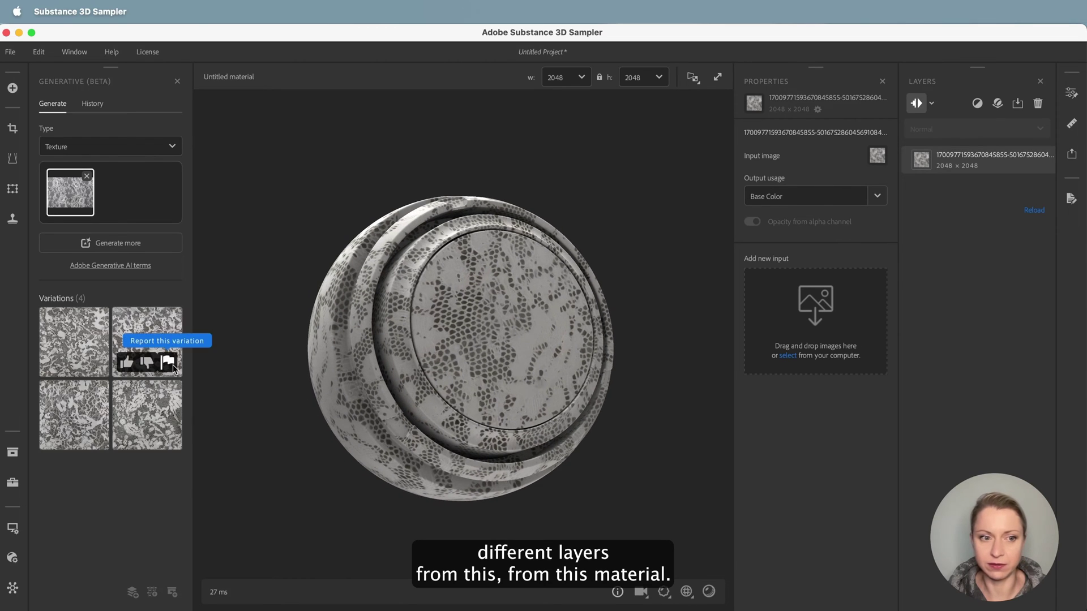
{"action": "mouse_move", "coordinate": [142, 406]}
{"action": "left_click_drag", "start_coordinate": [142, 406], "coordinate": [922, 252]}
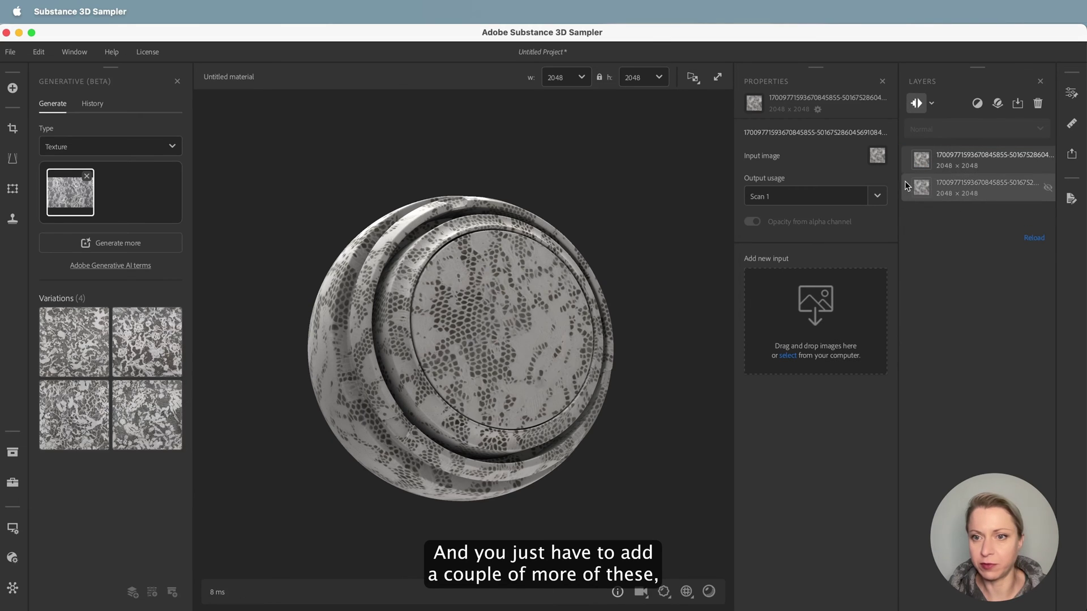
{"action": "left_click", "coordinate": [877, 195]}
{"action": "scroll", "coordinate": [837, 253], "scroll_direction": "up", "scroll_amount": 2}
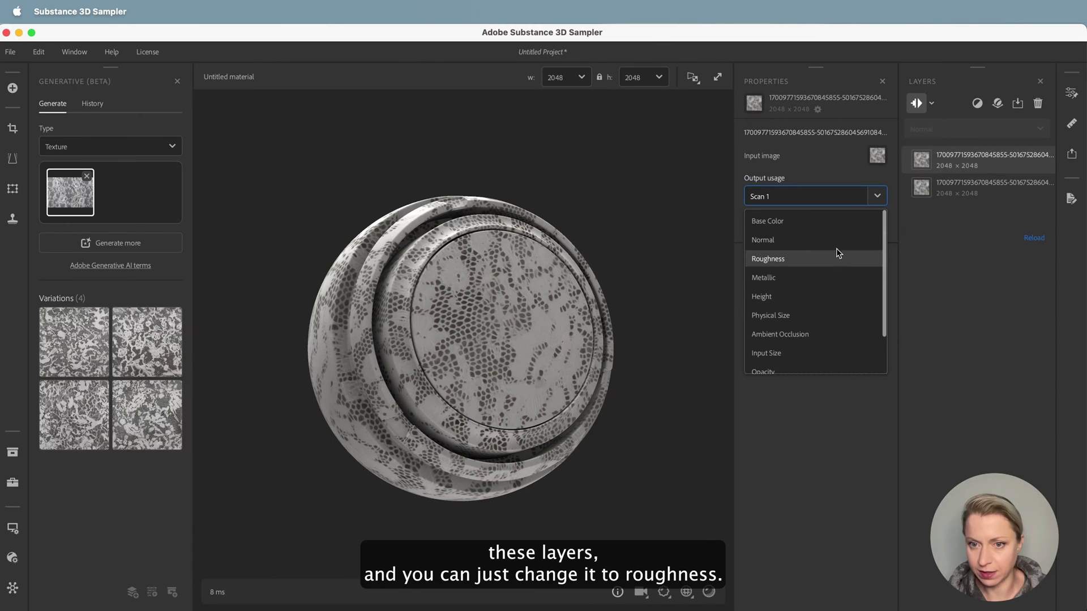
{"action": "left_click", "coordinate": [814, 259]}
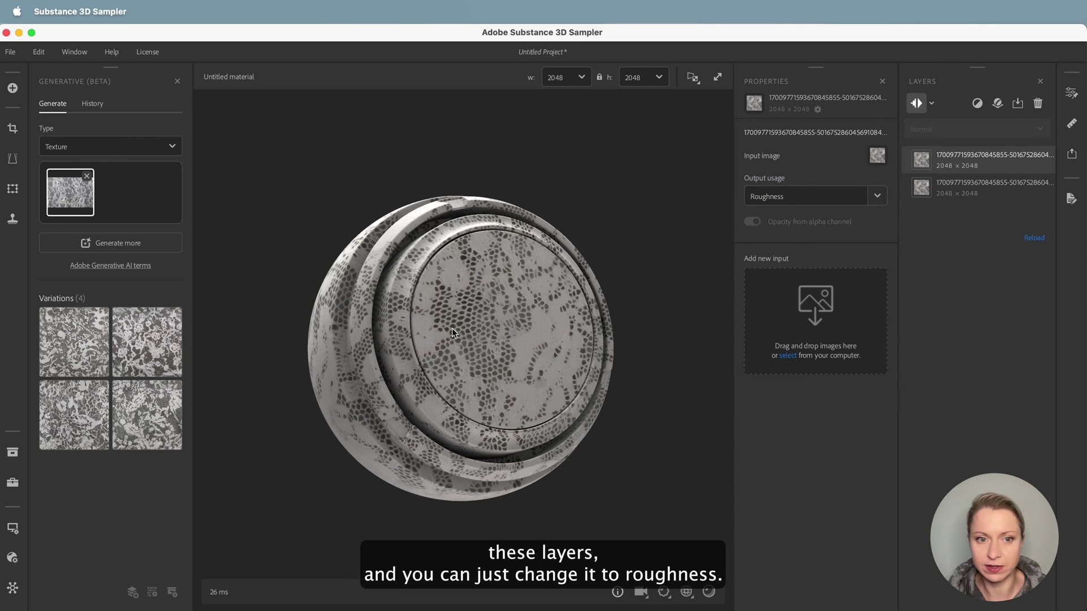
Inspect the lace material's roughness up close on the preview model while rotating the environment lighting
{"action": "scroll", "coordinate": [452, 328], "scroll_direction": "up", "scroll_amount": 5}
{"action": "scroll", "coordinate": [462, 340], "scroll_direction": "down", "scroll_amount": 5}
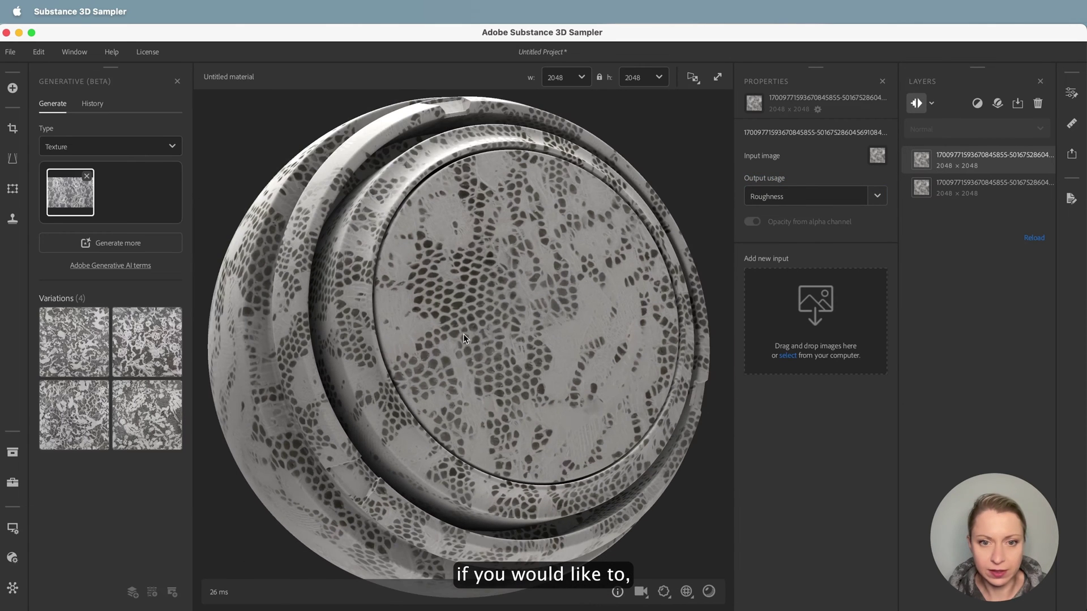
{"action": "left_click_drag", "start_coordinate": [464, 333], "coordinate": [485, 297]}
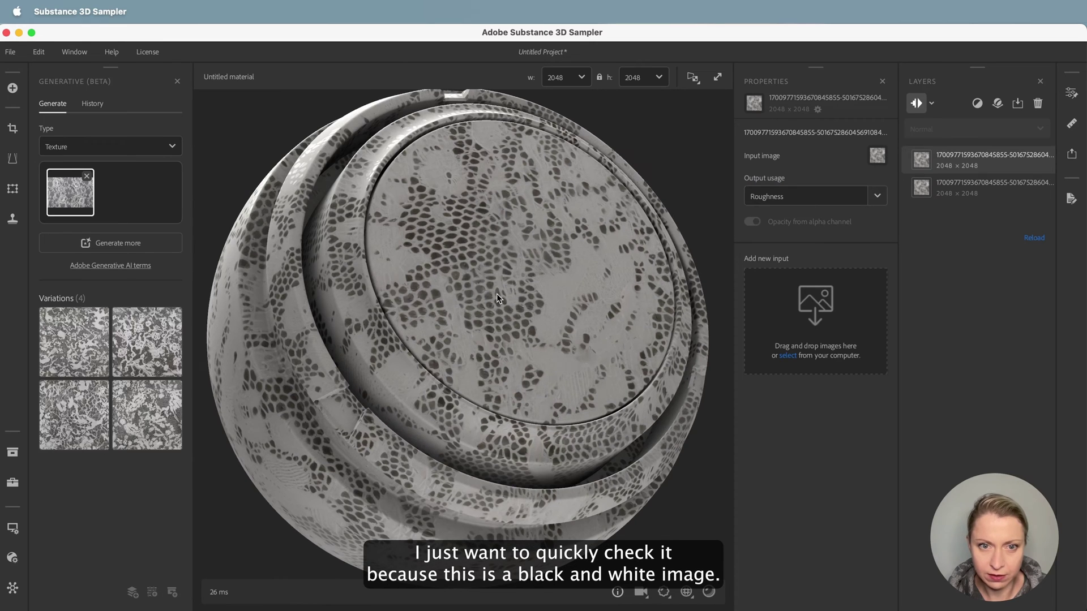
{"action": "right_click_drag", "start_coordinate": [497, 293], "coordinate": [418, 307], "text": "shift"}
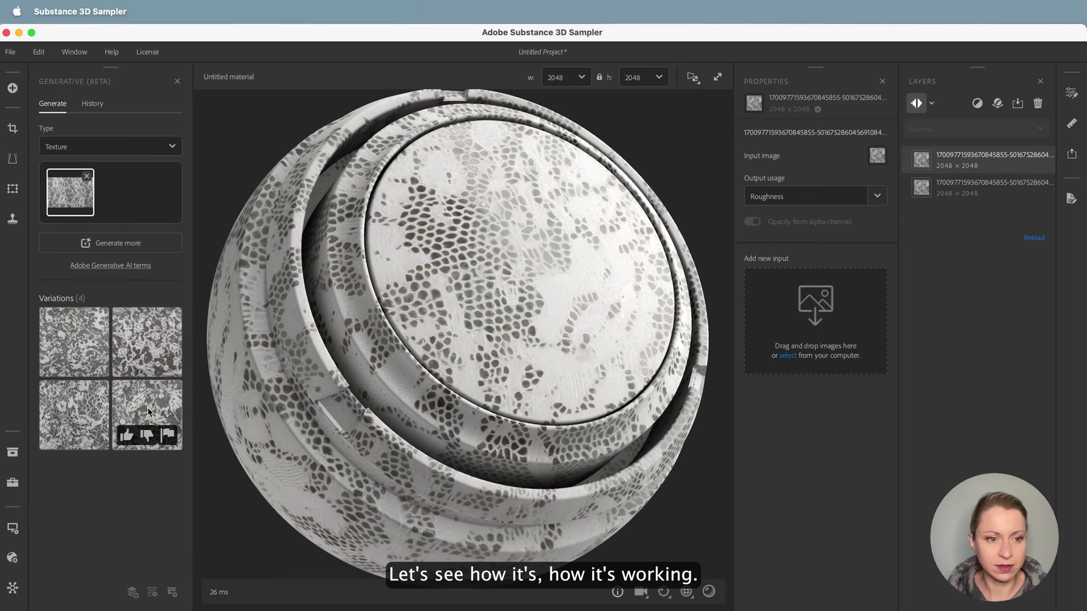
Add the fourth variation as a third layer beneath the others and set its output usage to Height
{"action": "left_click_drag", "start_coordinate": [148, 411], "coordinate": [949, 209]}
{"action": "left_click", "coordinate": [844, 196]}
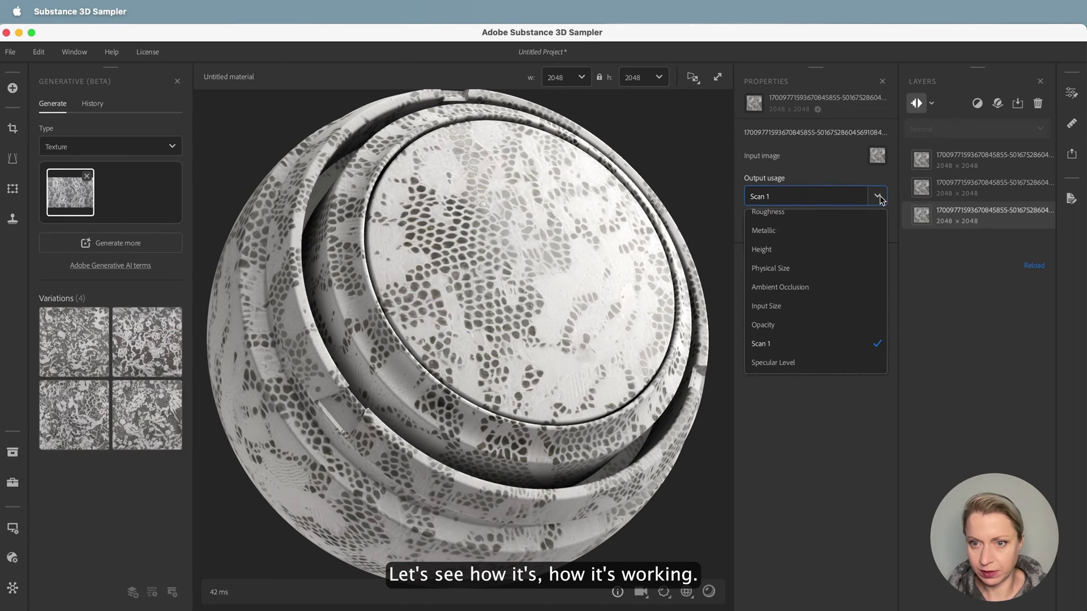
{"action": "left_click", "coordinate": [832, 250]}
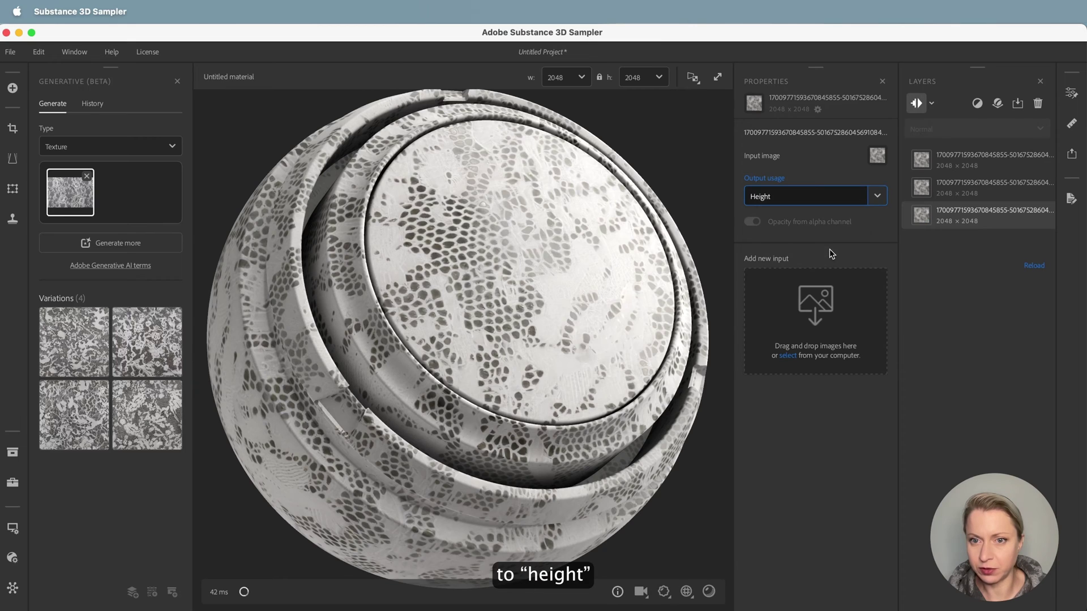
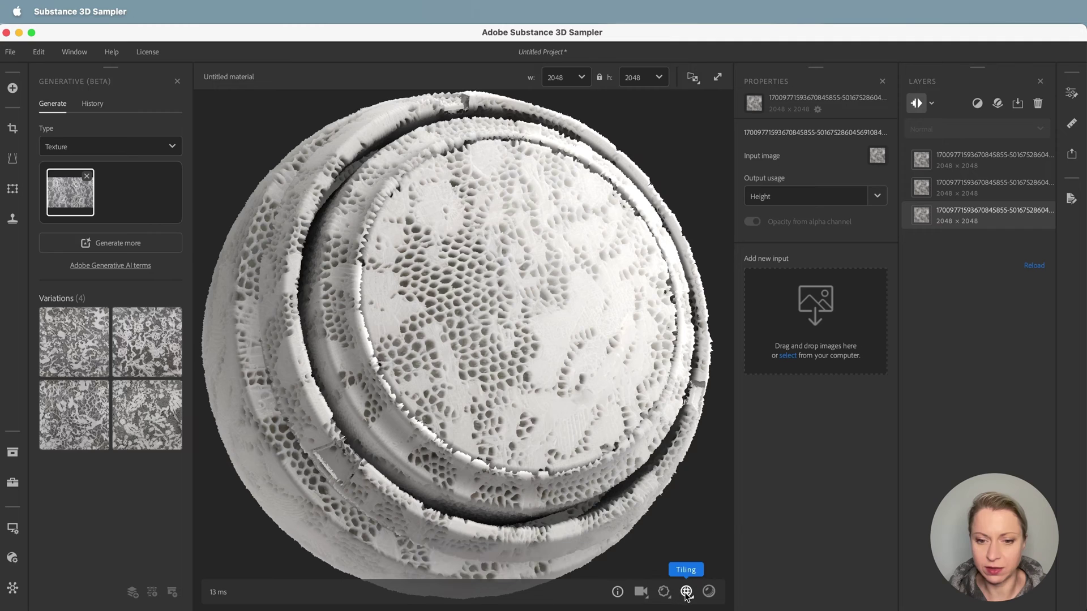
Set the preview model's displacement height scale to 0.04 and inspect the lace relief from several angles
{"action": "left_click", "coordinate": [662, 592]}
{"action": "mouse_move", "coordinate": [519, 541]}
{"action": "left_mouse_down"}
{"action": "mouse_move", "coordinate": [528, 538]}
{"action": "mouse_move", "coordinate": [501, 540]}
{"action": "mouse_move", "coordinate": [526, 540]}
{"action": "left_mouse_up"}
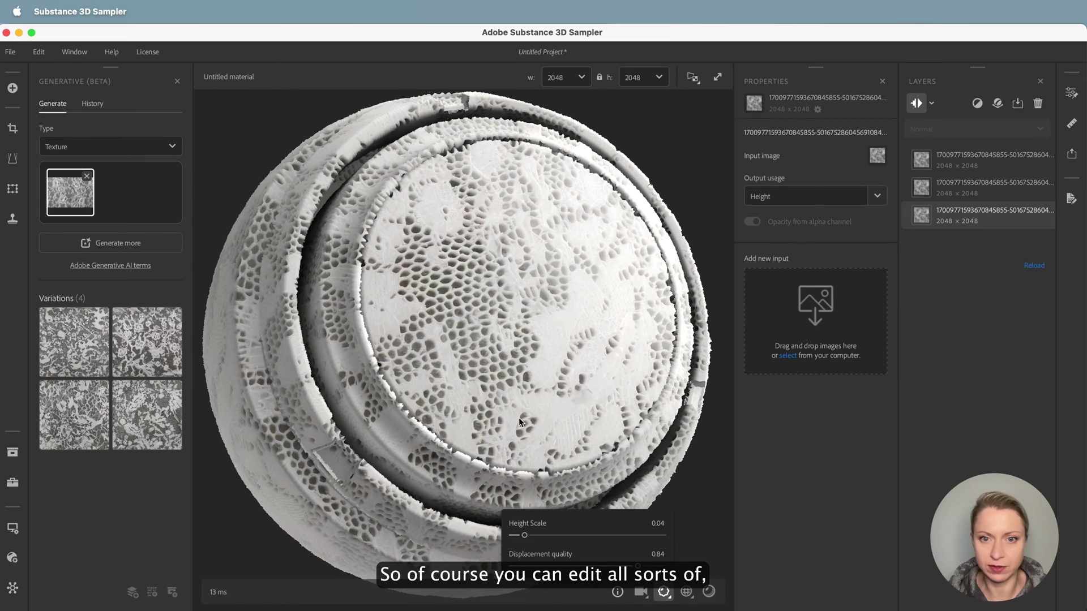
{"action": "left_click_drag", "start_coordinate": [520, 422], "coordinate": [656, 358]}
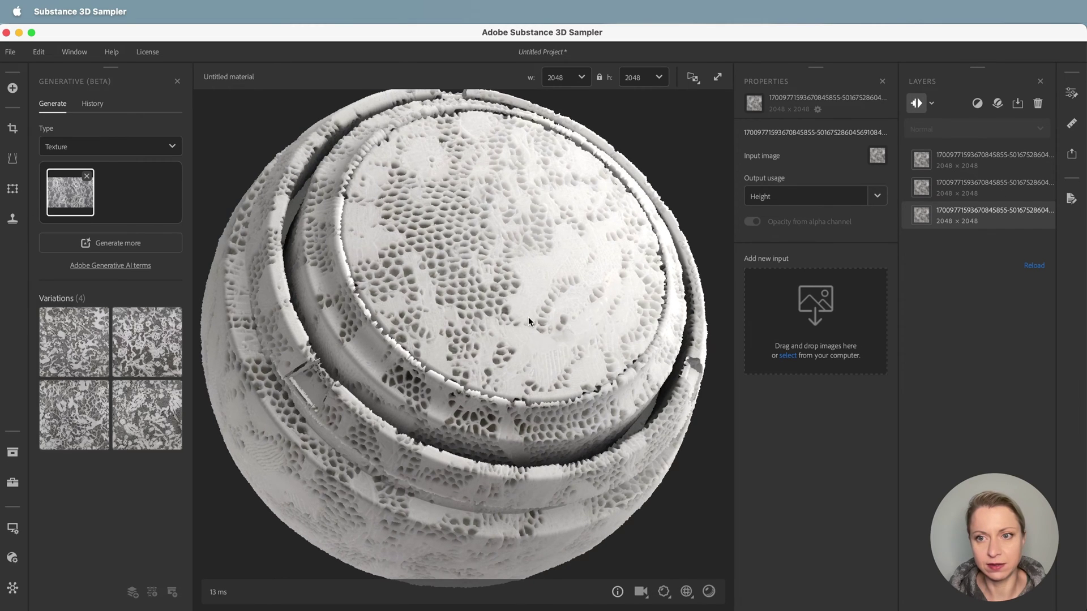
{"action": "left_click_drag", "start_coordinate": [529, 317], "coordinate": [600, 317]}
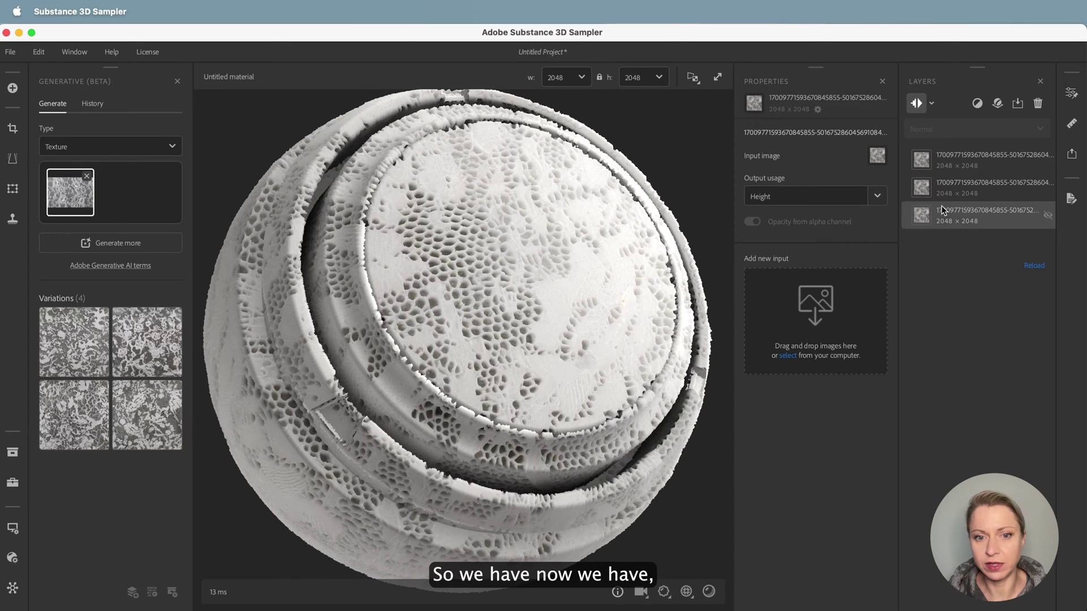
Increase the texture tiling on the preview model so the lace pattern repeats at a smaller scale
{"action": "left_click", "coordinate": [687, 593]}
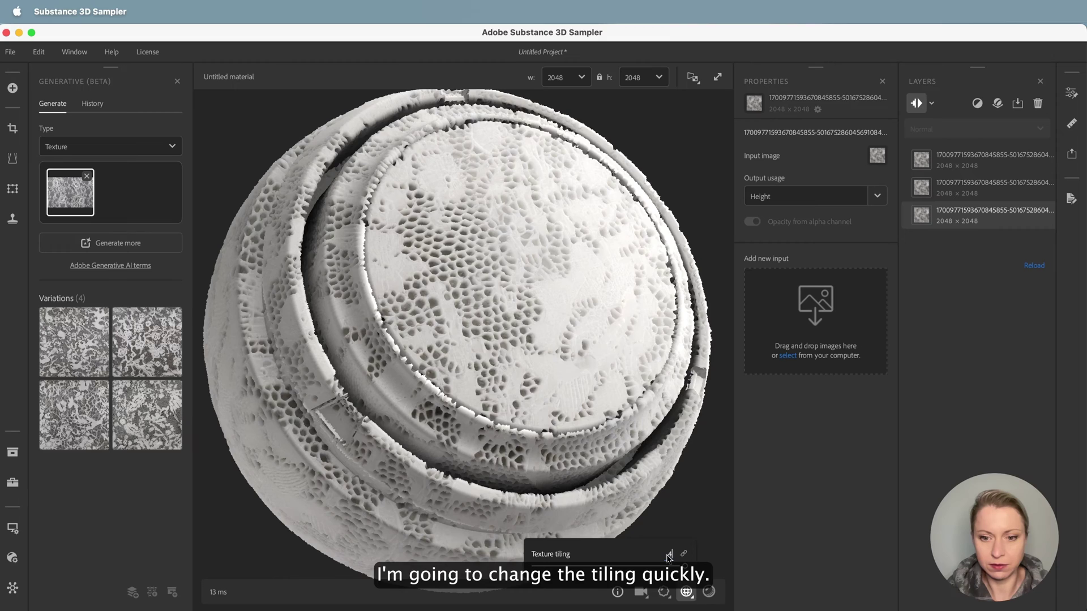
{"action": "left_click", "coordinate": [669, 557]}
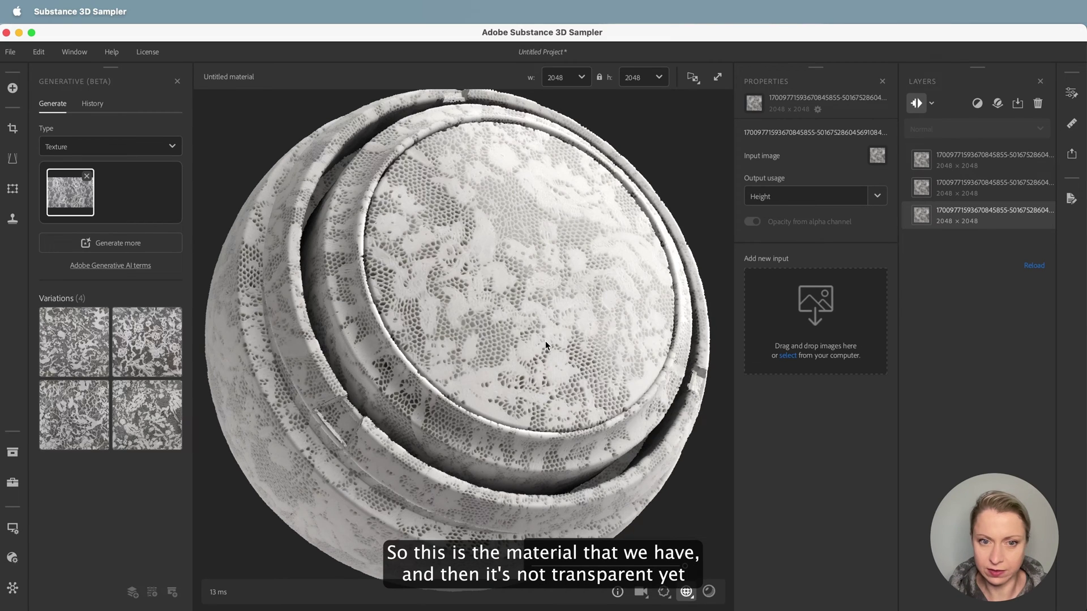
{"action": "left_click_drag", "start_coordinate": [545, 341], "coordinate": [403, 491]}
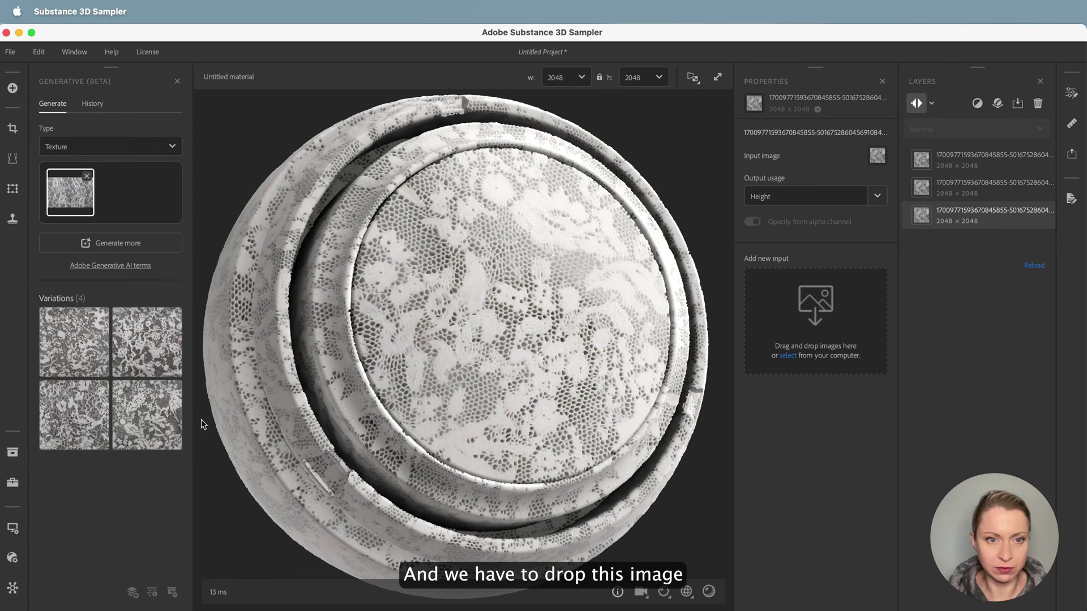
Add the fourth variation as a fourth layer at the bottom of the stack and set its output usage to Opacity
{"action": "mouse_move", "coordinate": [145, 405]}
{"action": "left_click_drag", "start_coordinate": [139, 404], "coordinate": [947, 237]}
{"action": "left_click", "coordinate": [809, 196]}
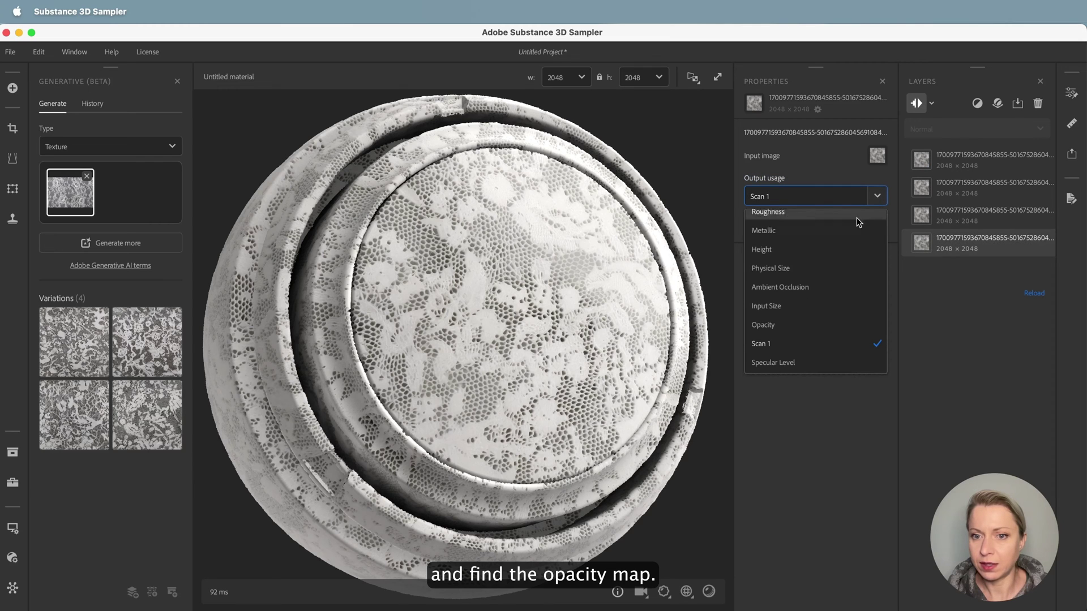
{"action": "left_click", "coordinate": [812, 325]}
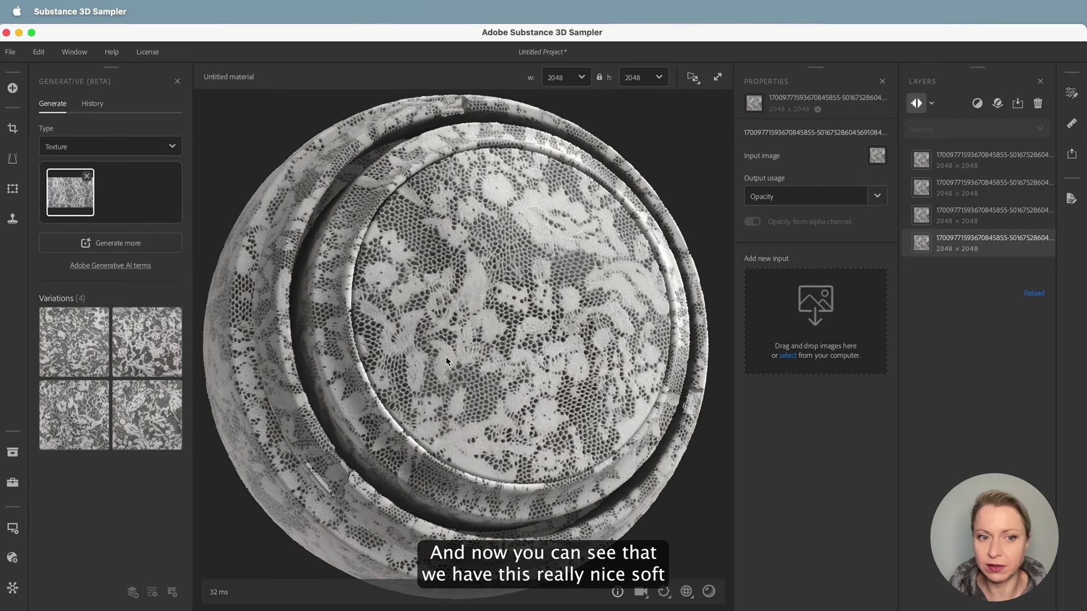
{"action": "left_click_drag", "start_coordinate": [446, 361], "coordinate": [509, 294]}
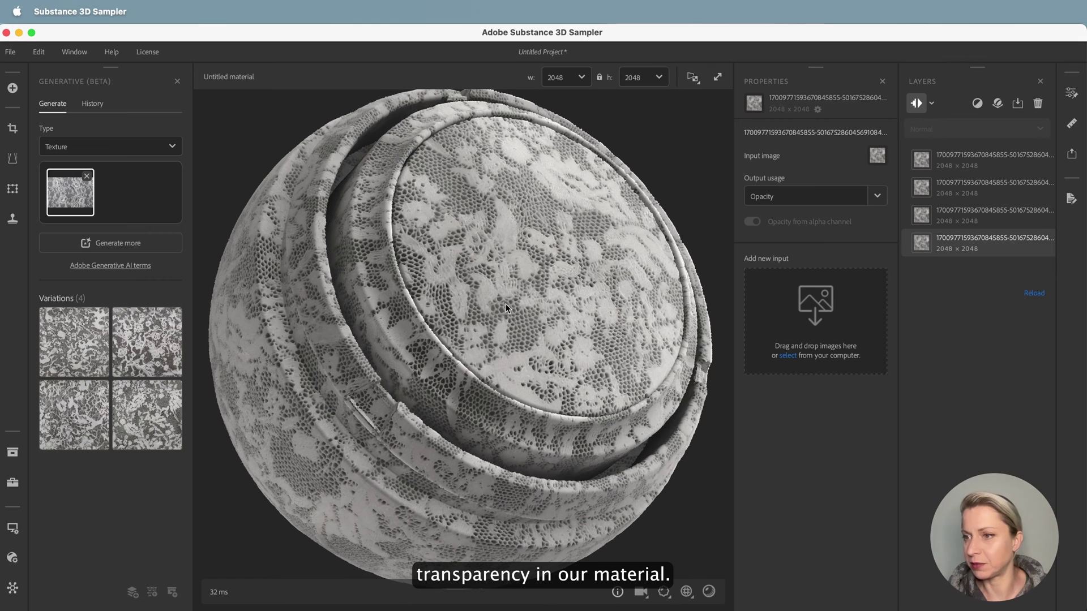
{"action": "left_click_drag", "start_coordinate": [506, 306], "coordinate": [501, 313]}
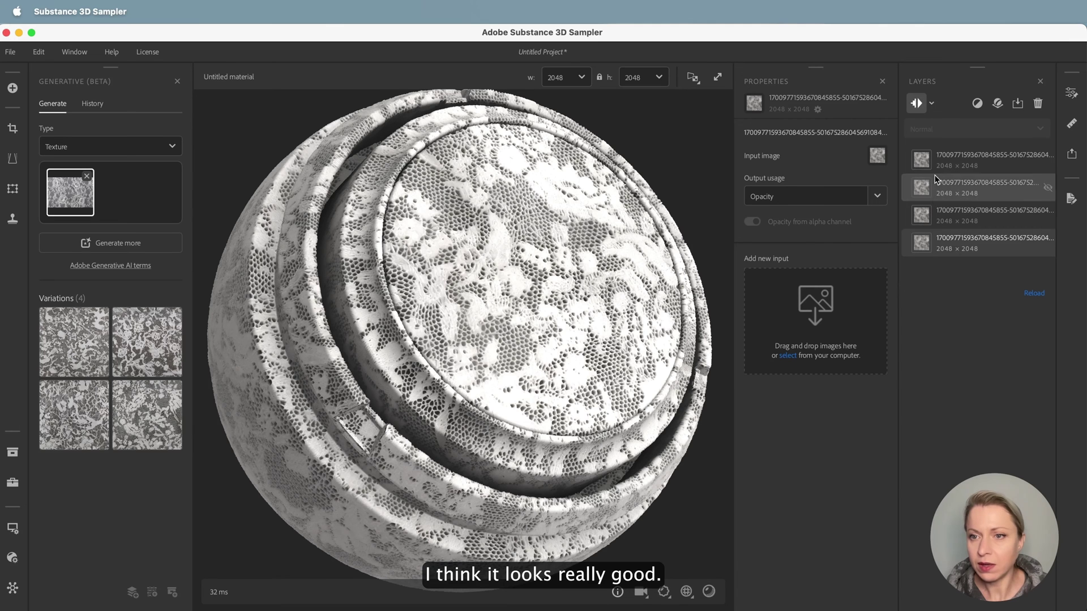
Move the Base Color layer above the Roughness layer and review each layer's output usage down to Opacity
{"action": "left_click", "coordinate": [955, 161]}
{"action": "left_click", "coordinate": [952, 187]}
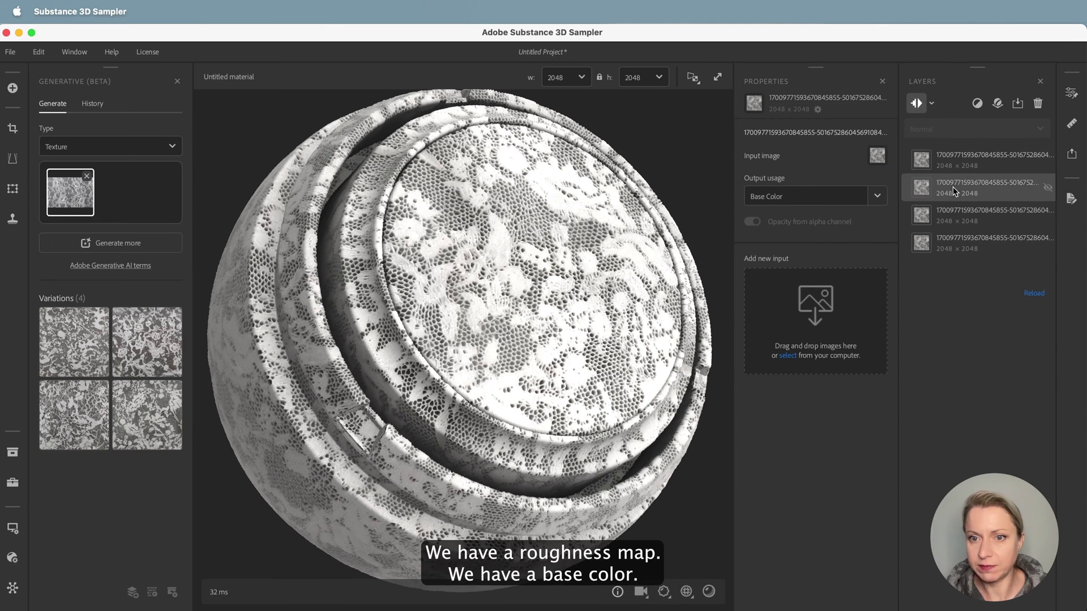
{"action": "left_click_drag", "start_coordinate": [942, 191], "coordinate": [936, 158]}
{"action": "left_click", "coordinate": [956, 184]}
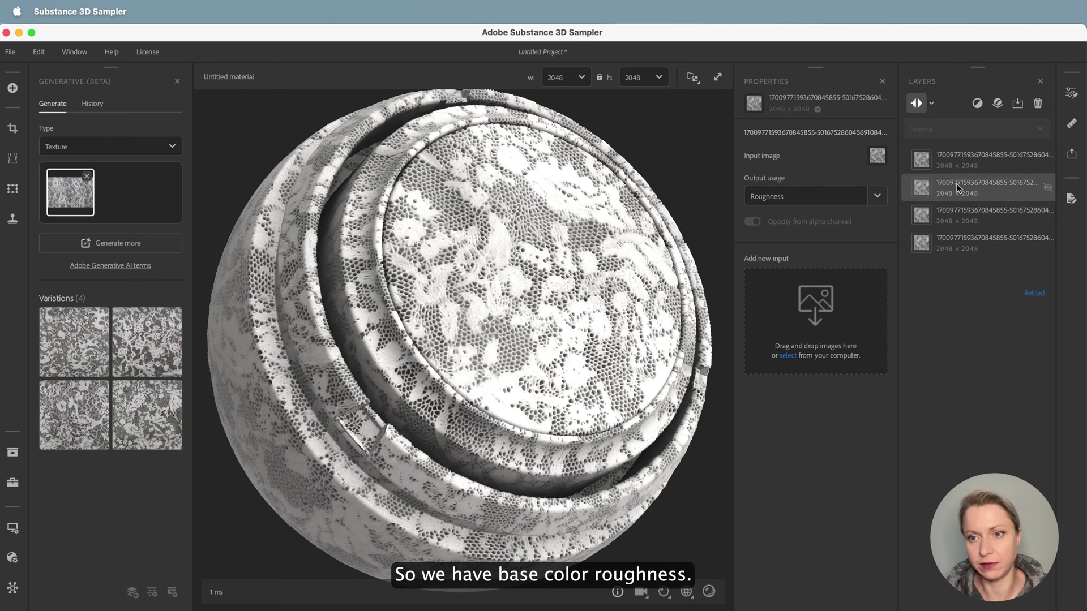
{"action": "left_click", "coordinate": [946, 217]}
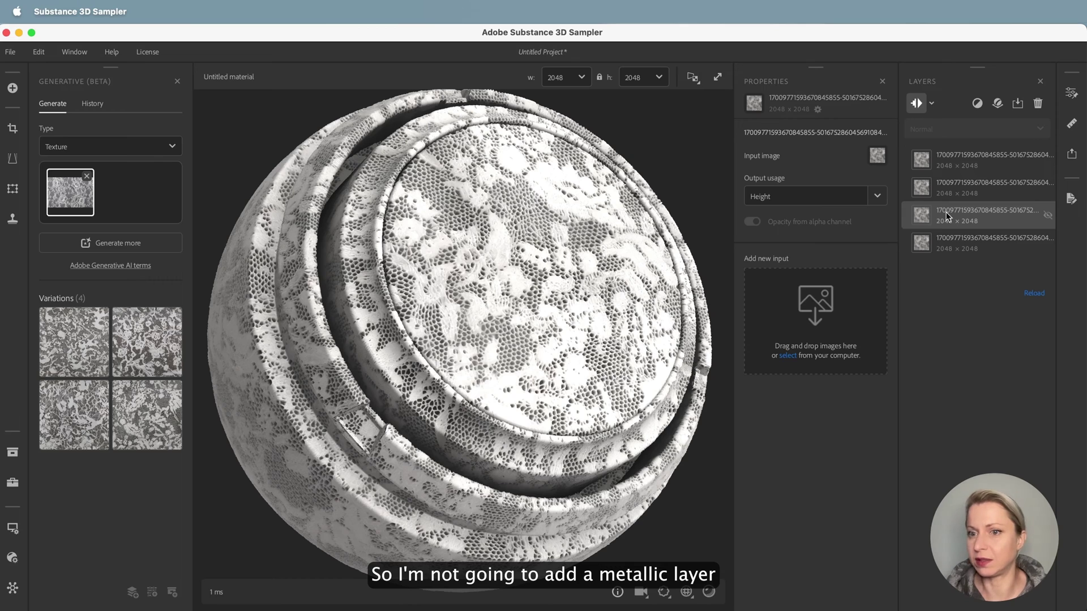
{"action": "left_click", "coordinate": [956, 244]}
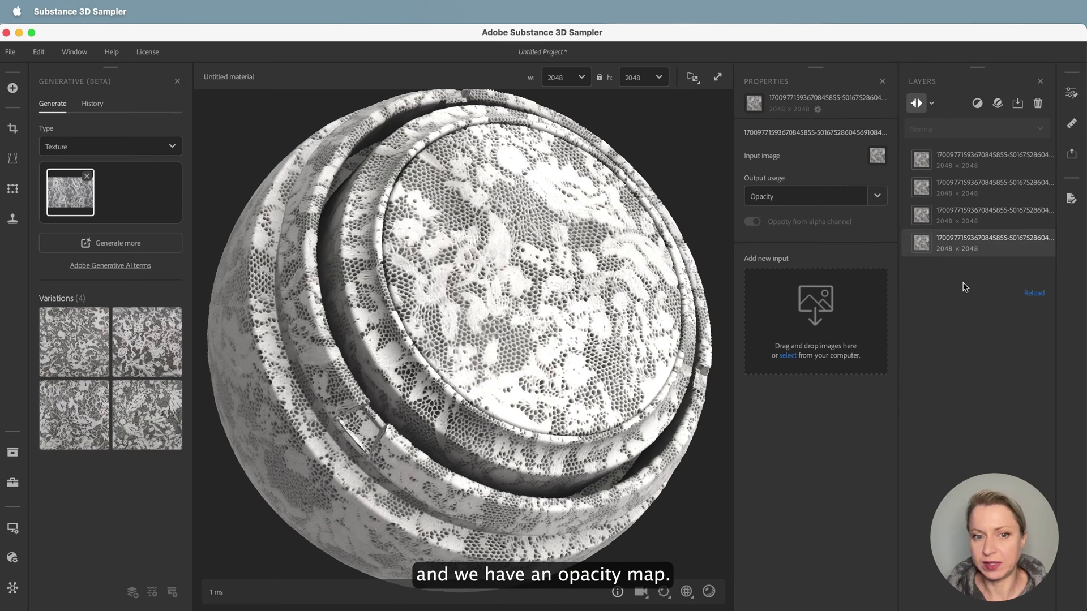
Add a Color Variation filter above the Base Color layer
{"action": "left_click", "coordinate": [976, 160]}
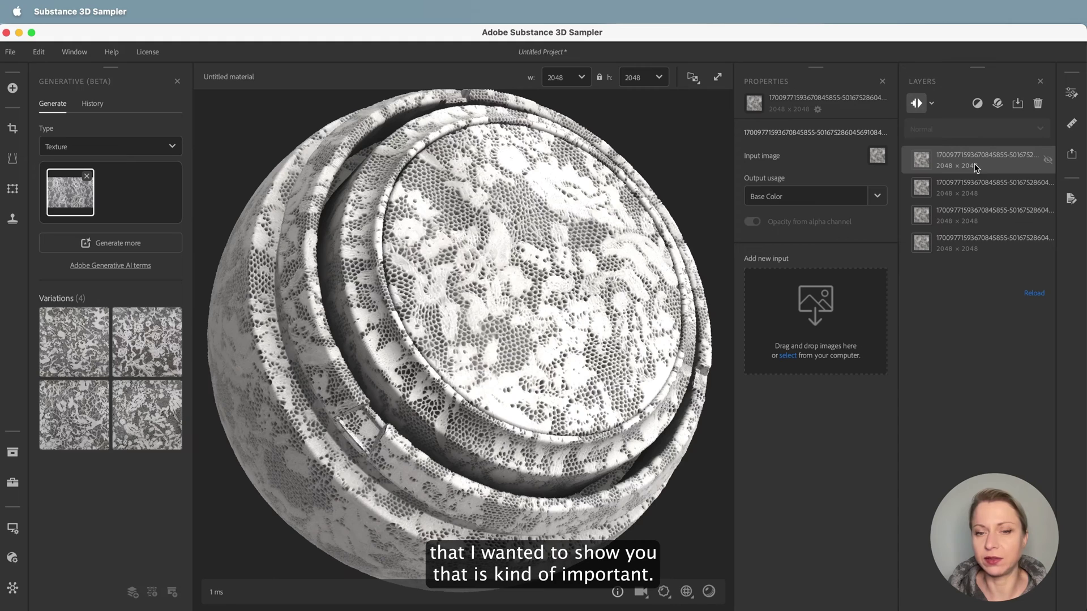
{"action": "left_click", "coordinate": [977, 105]}
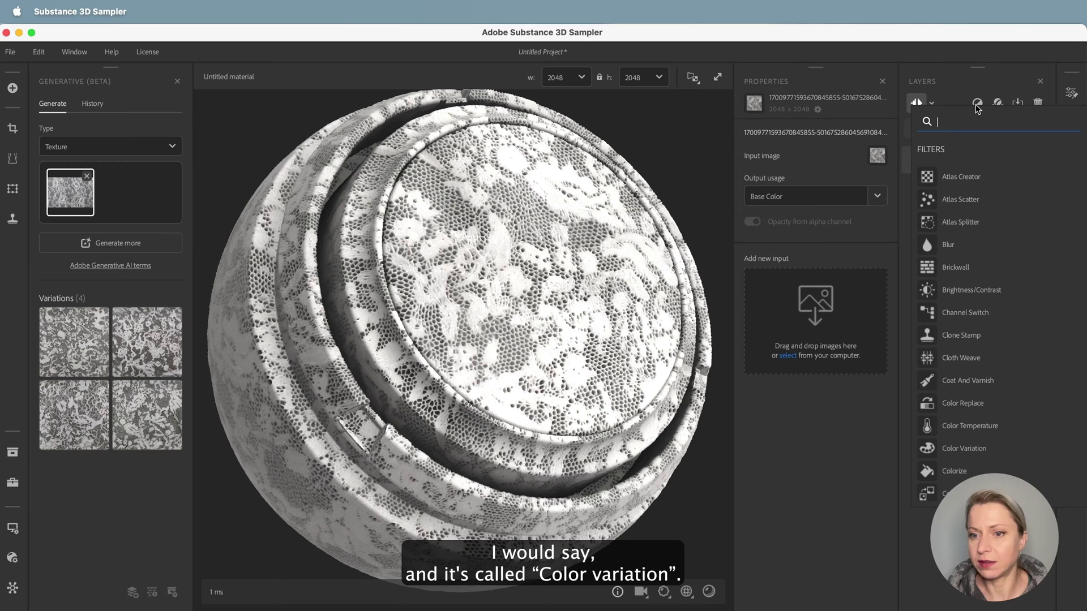
{"action": "type", "text": "color"}
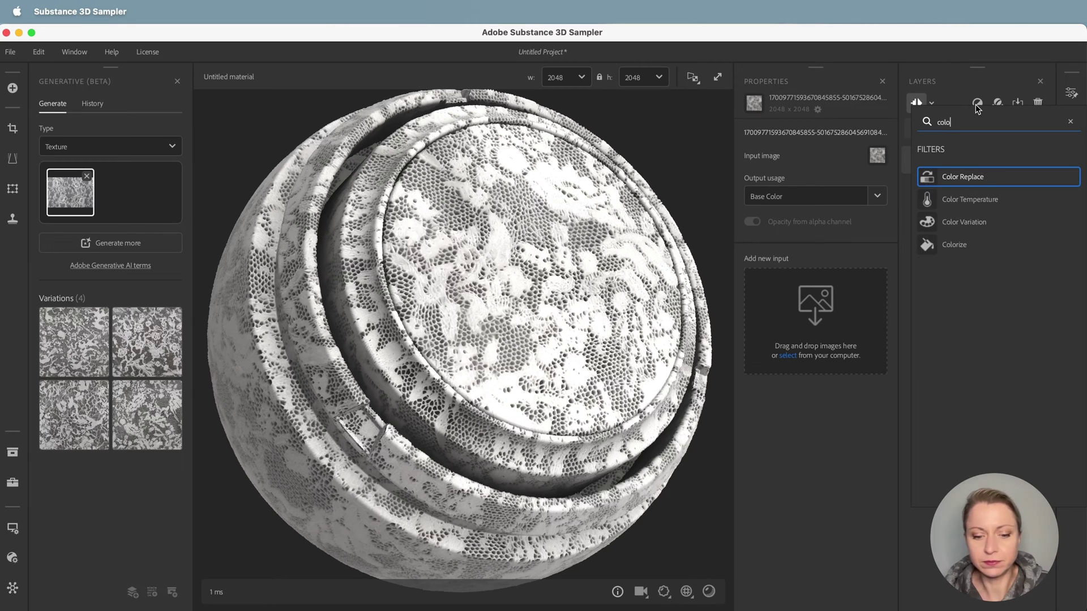
{"action": "left_click", "coordinate": [973, 220]}
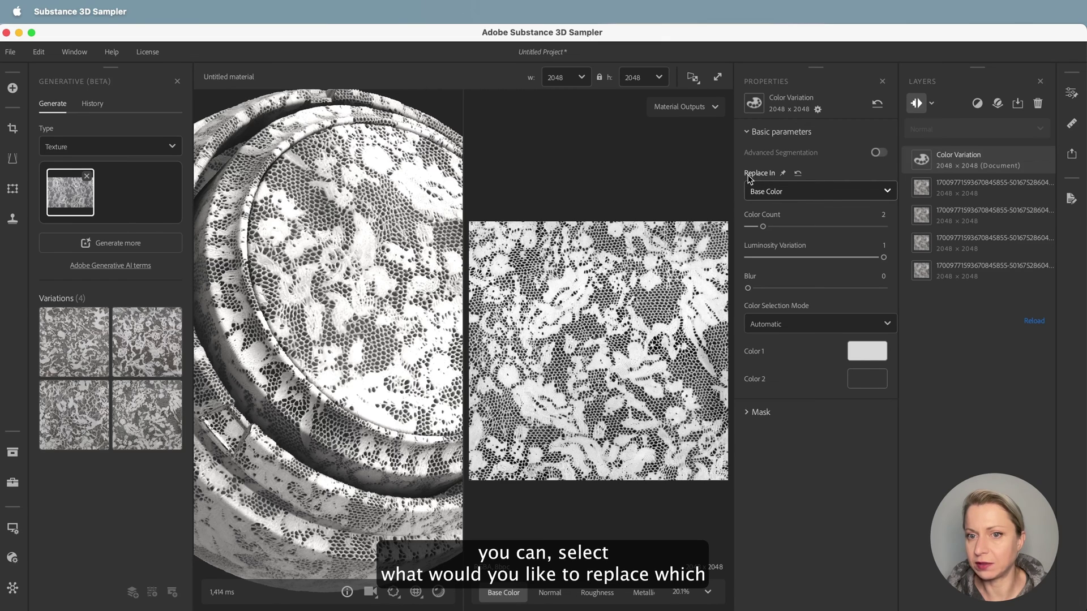
Make the Color Variation filter replace Opacity, with Value 1 at 1 and Value 2 at 0, to strengthen the lace's transparency contrast
{"action": "left_click", "coordinate": [888, 193]}
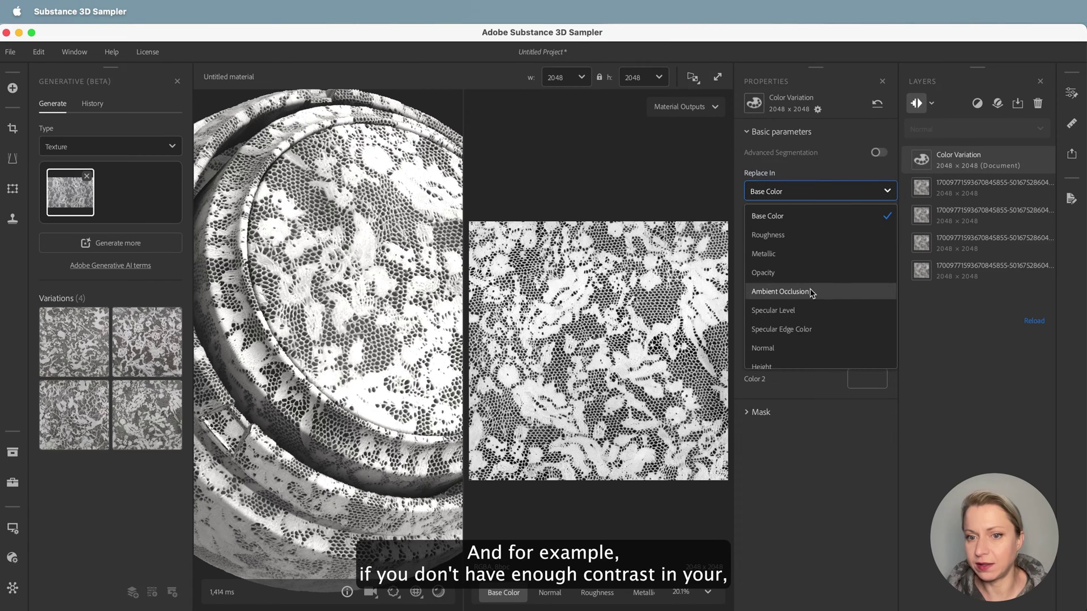
{"action": "left_click", "coordinate": [785, 274]}
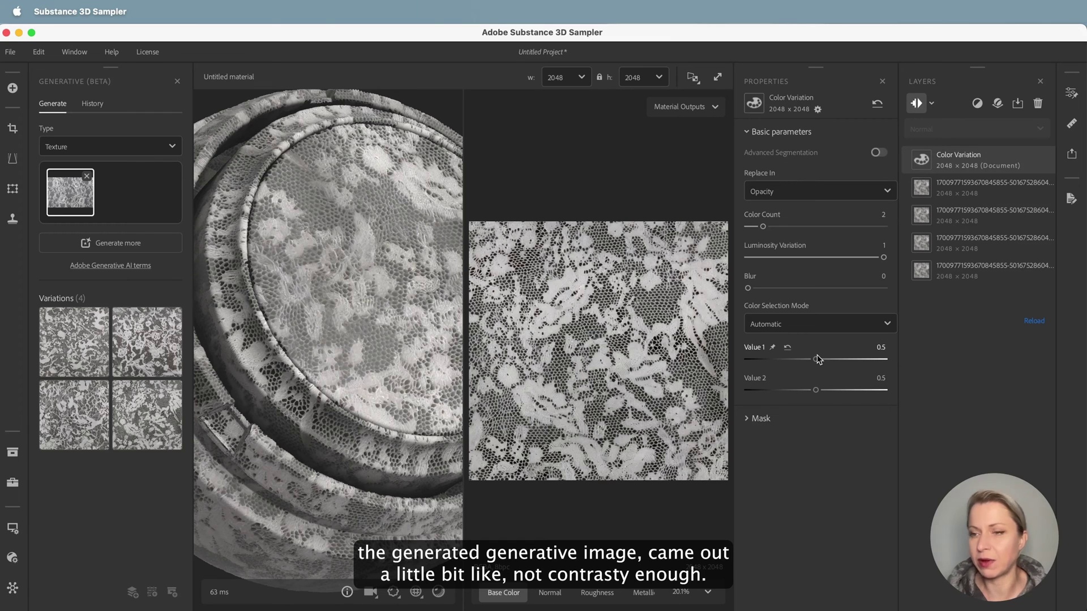
{"action": "left_click_drag", "start_coordinate": [818, 358], "coordinate": [888, 371]}
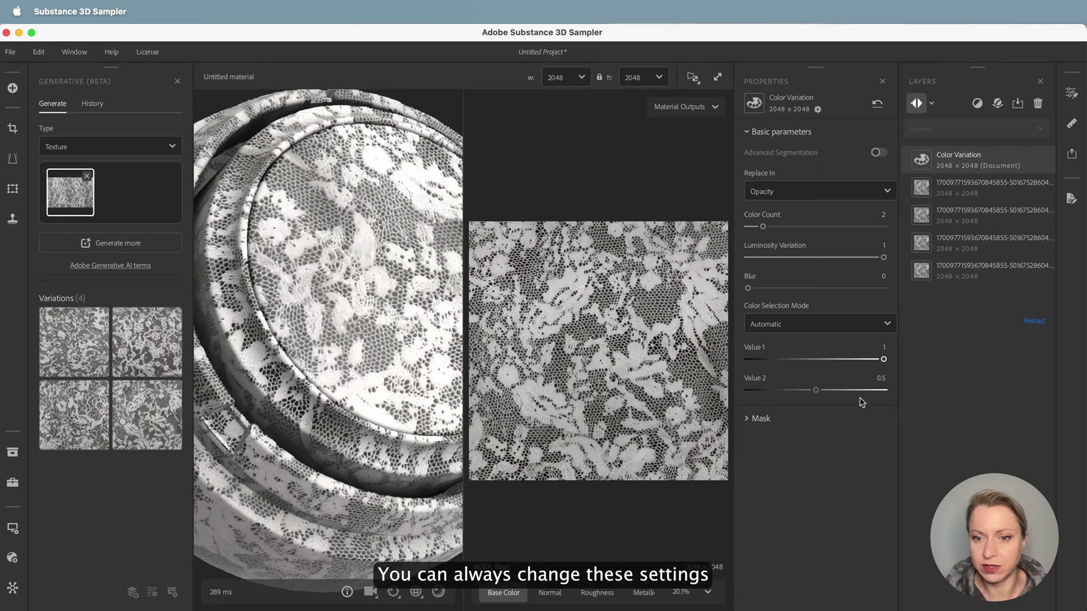
{"action": "left_click_drag", "start_coordinate": [821, 391], "coordinate": [721, 400]}
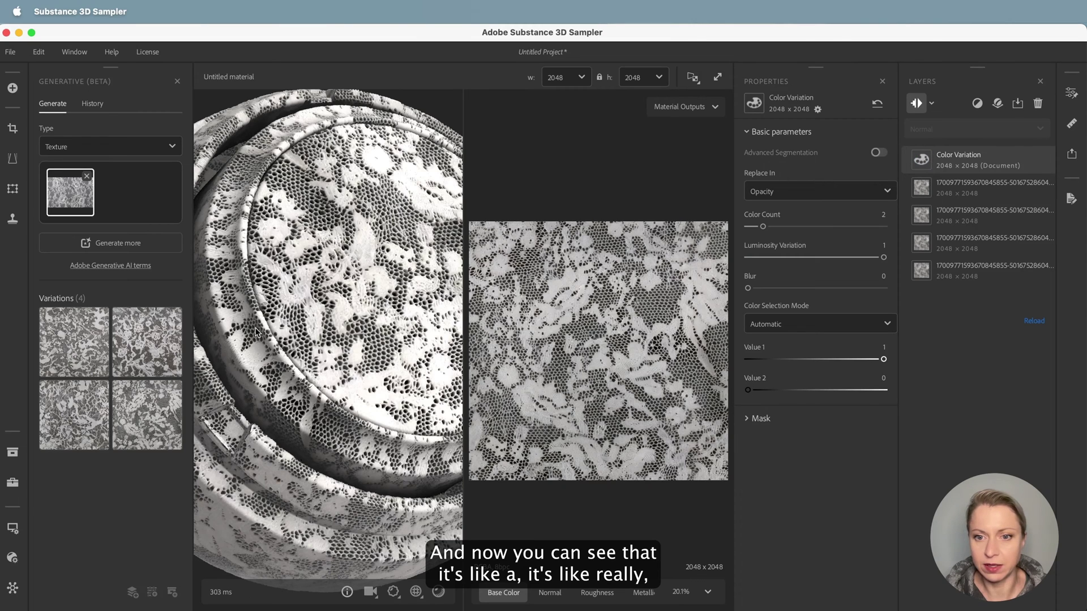
{"action": "left_click_drag", "start_coordinate": [373, 340], "coordinate": [324, 337]}
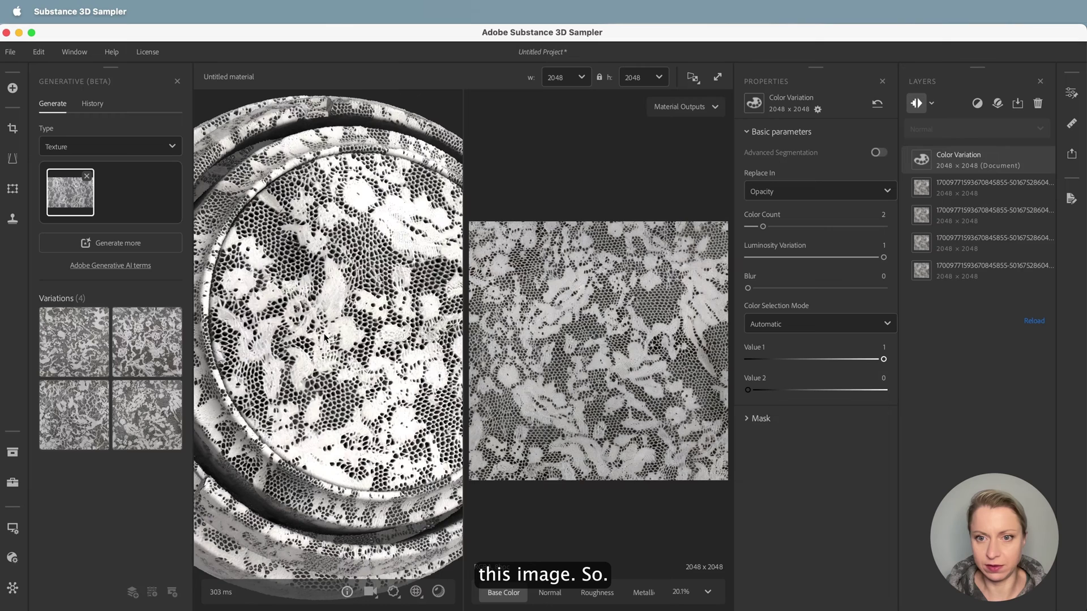
{"action": "left_click_drag", "start_coordinate": [325, 336], "coordinate": [346, 333]}
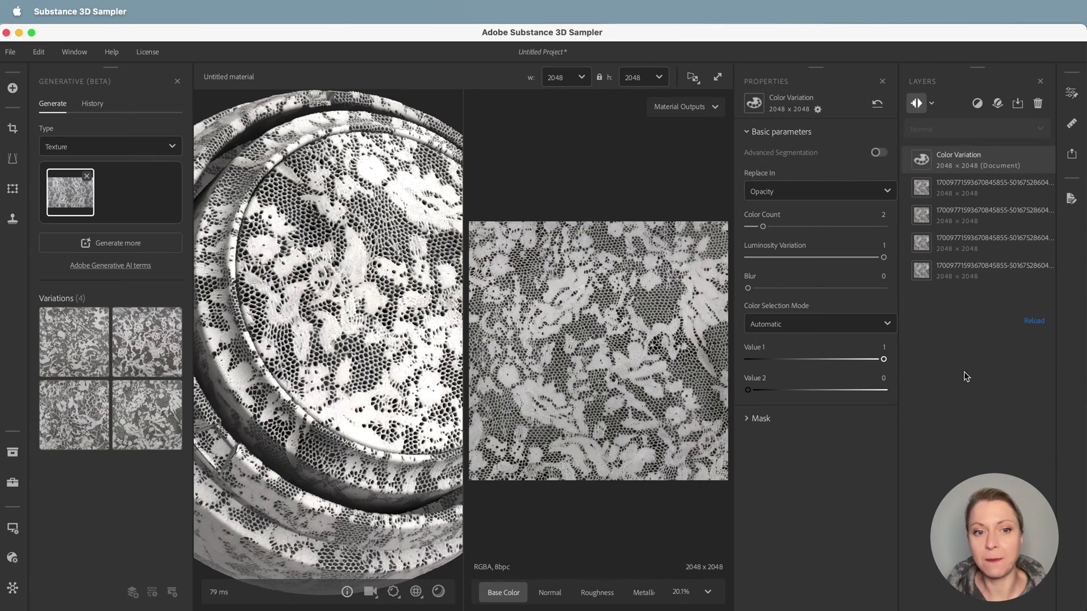
Review the channel list and export the material as an .sbsar file at 4096 × 4096 with the Opacity channel included
{"action": "left_click", "coordinate": [1072, 155]}
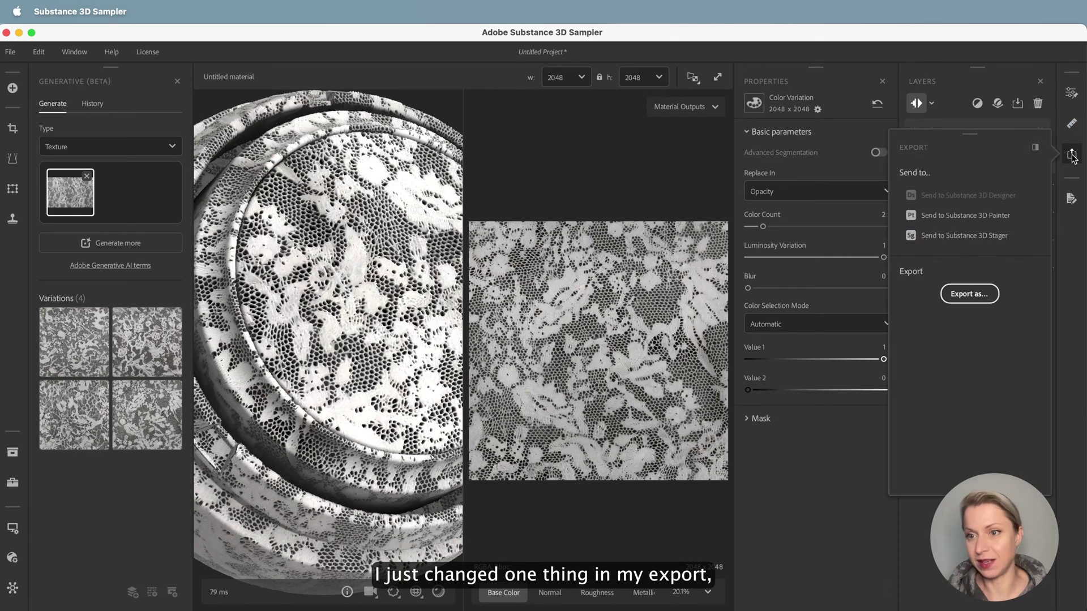
{"action": "left_click", "coordinate": [970, 294]}
{"action": "left_click", "coordinate": [316, 146]}
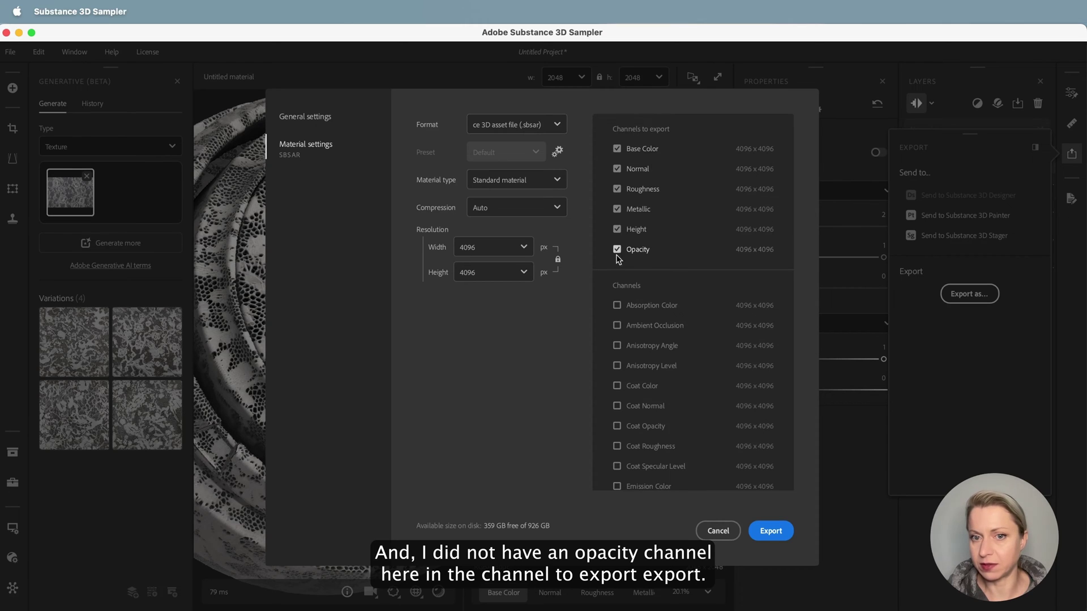
{"action": "scroll", "coordinate": [668, 385], "scroll_direction": "down", "scroll_amount": 5}
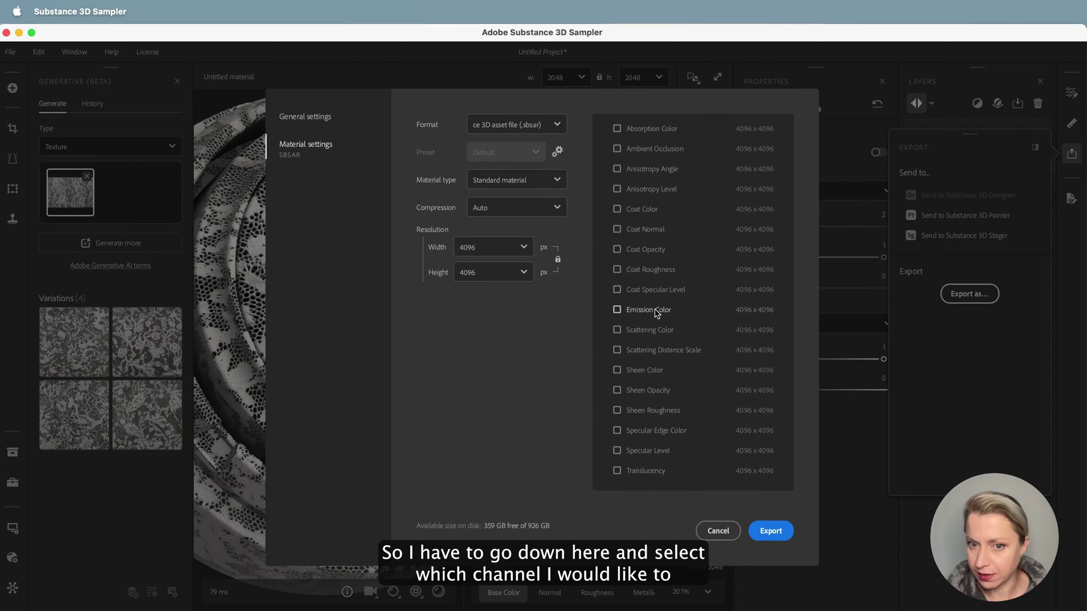
{"action": "scroll", "coordinate": [708, 462], "scroll_direction": "up", "scroll_amount": 5}
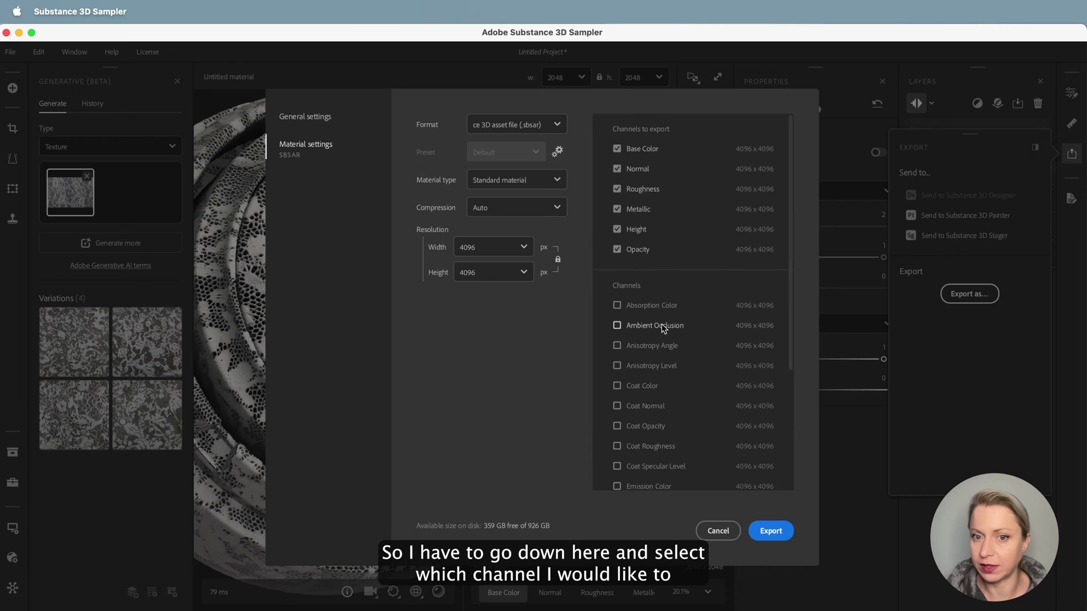
{"action": "scroll", "coordinate": [671, 456], "scroll_direction": "down", "scroll_amount": 5}
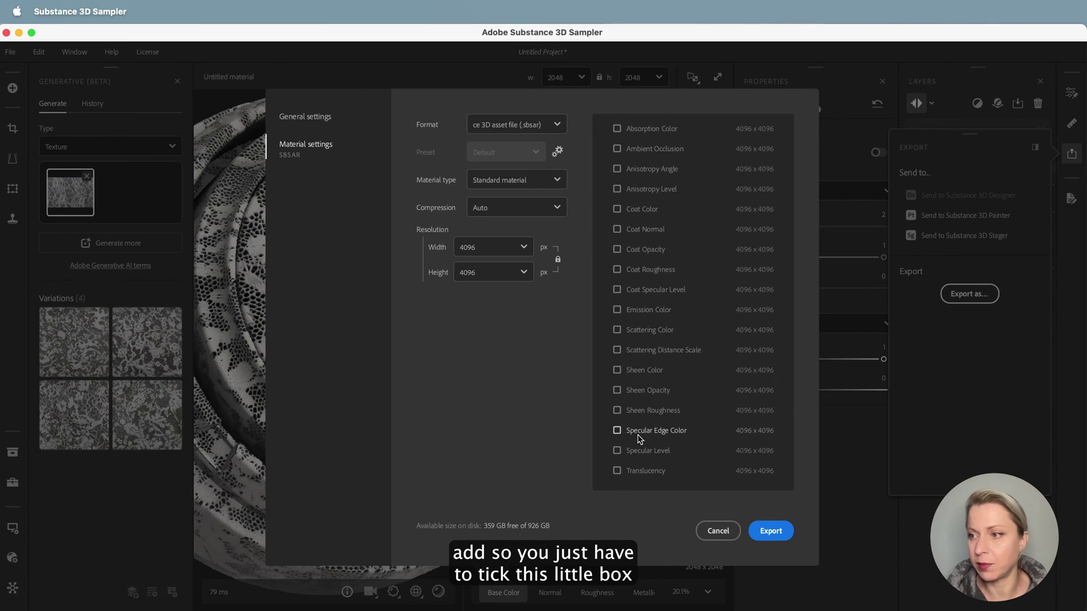
{"action": "scroll", "coordinate": [649, 433], "scroll_direction": "up", "scroll_amount": 5}
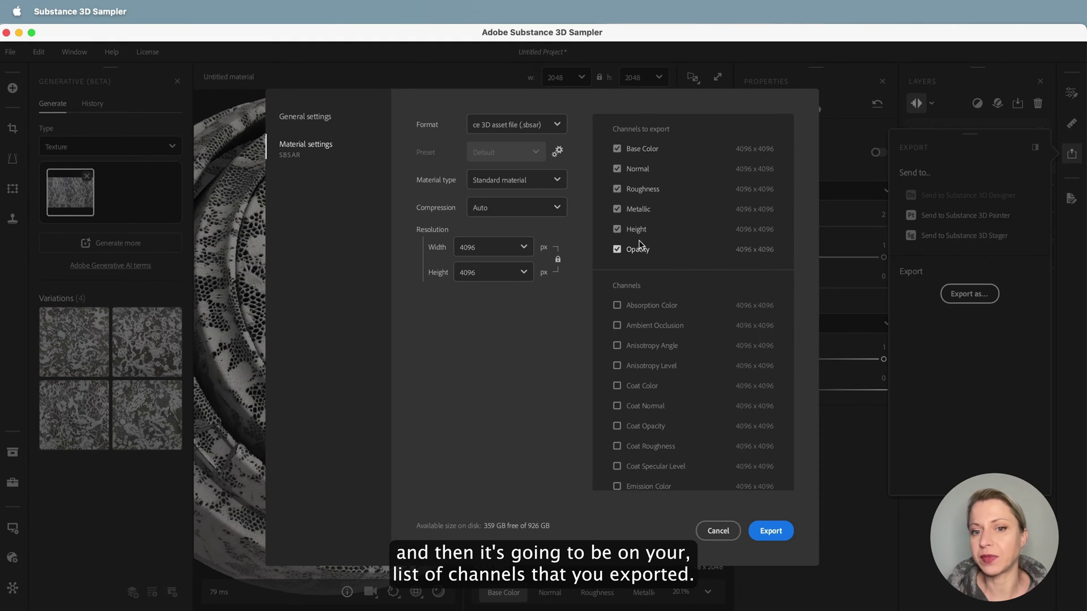
{"action": "left_click", "coordinate": [770, 531]}
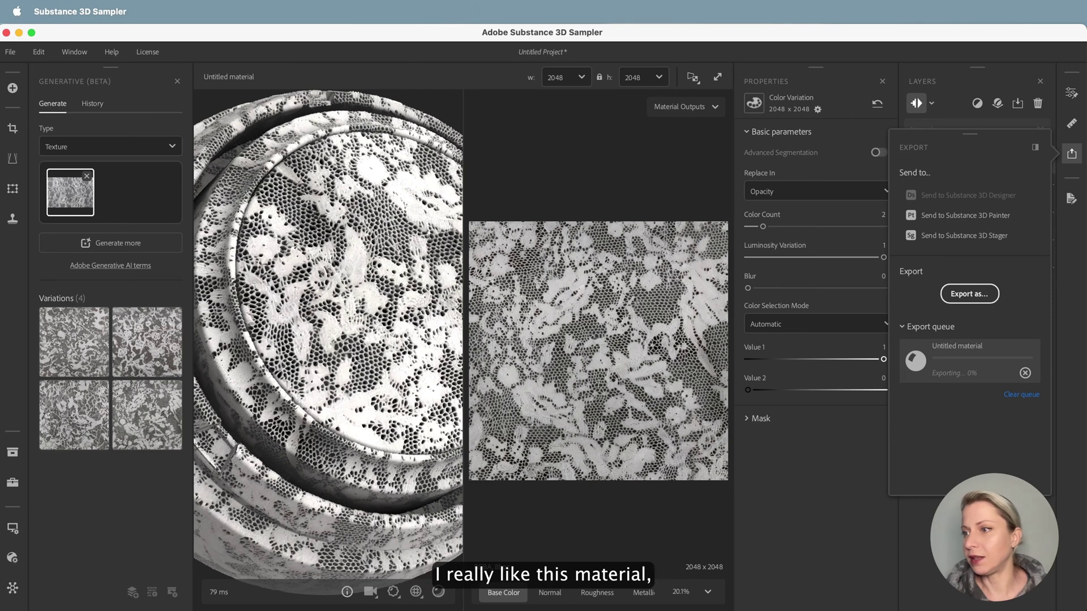
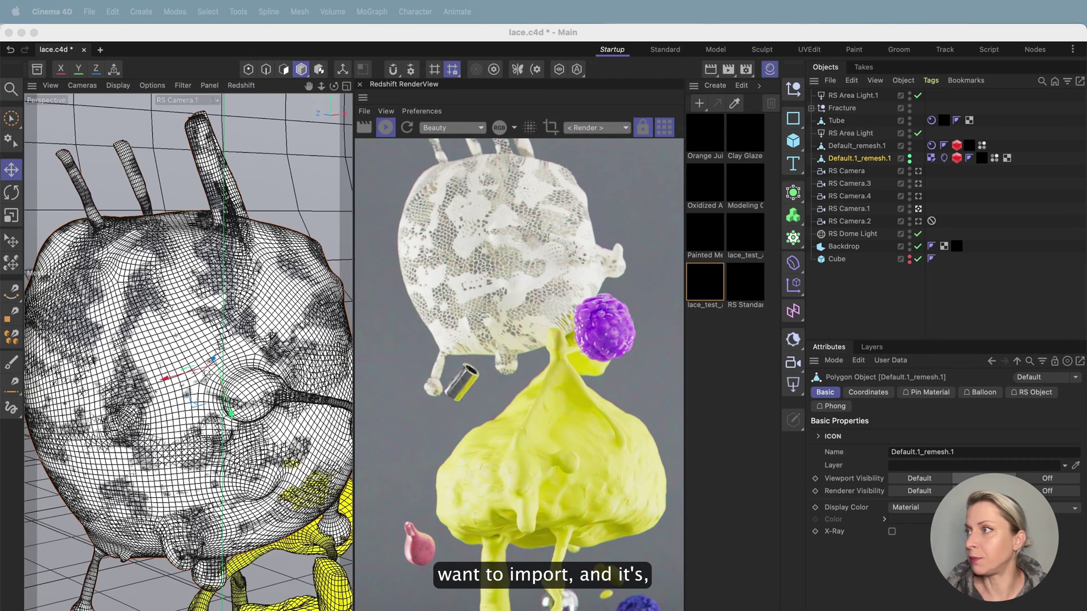
Switch to Cinema 4D, import the exported Untitled material into the lace.c4d scene and select the Default.1_remesh.1 object
{"action": "left_click_drag", "start_coordinate": [1086, 340], "coordinate": [729, 360]}
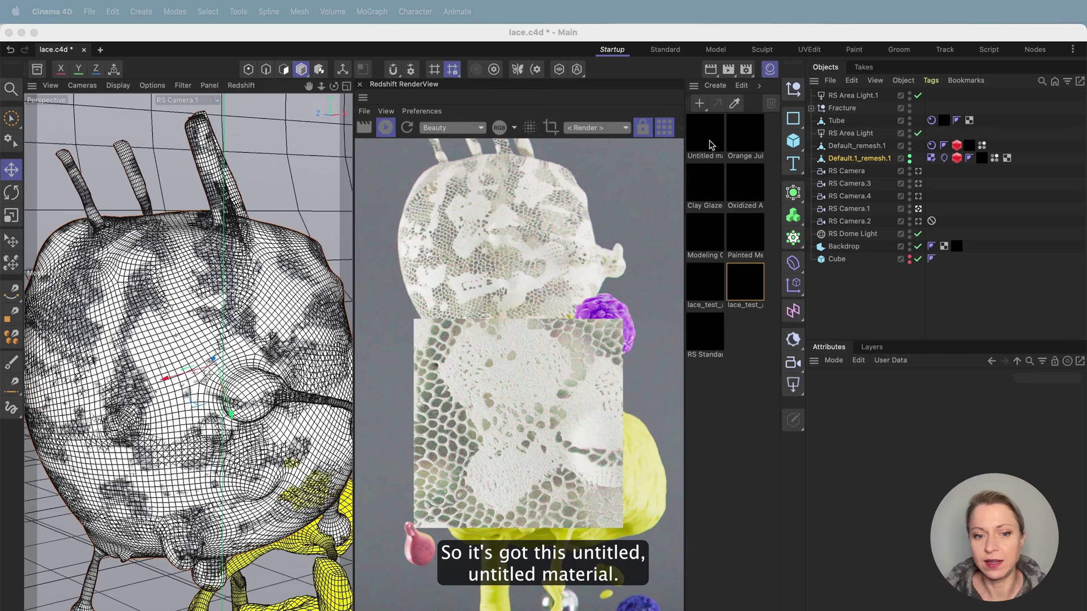
{"action": "left_click", "coordinate": [386, 112]}
{"action": "left_click", "coordinate": [387, 111]}
{"action": "left_click", "coordinate": [403, 232]}
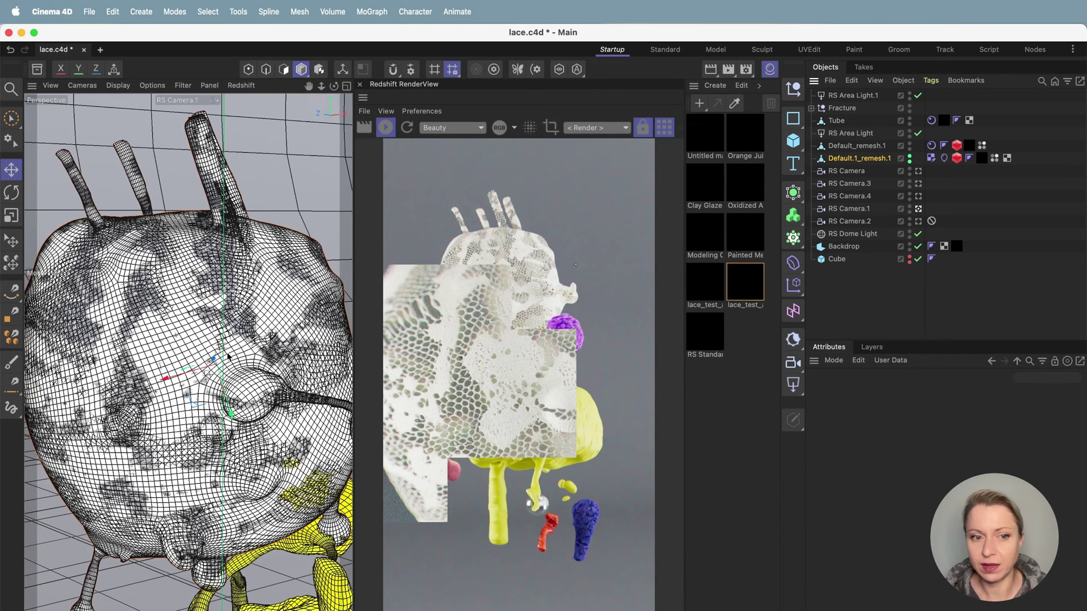
{"action": "left_click", "coordinate": [848, 159]}
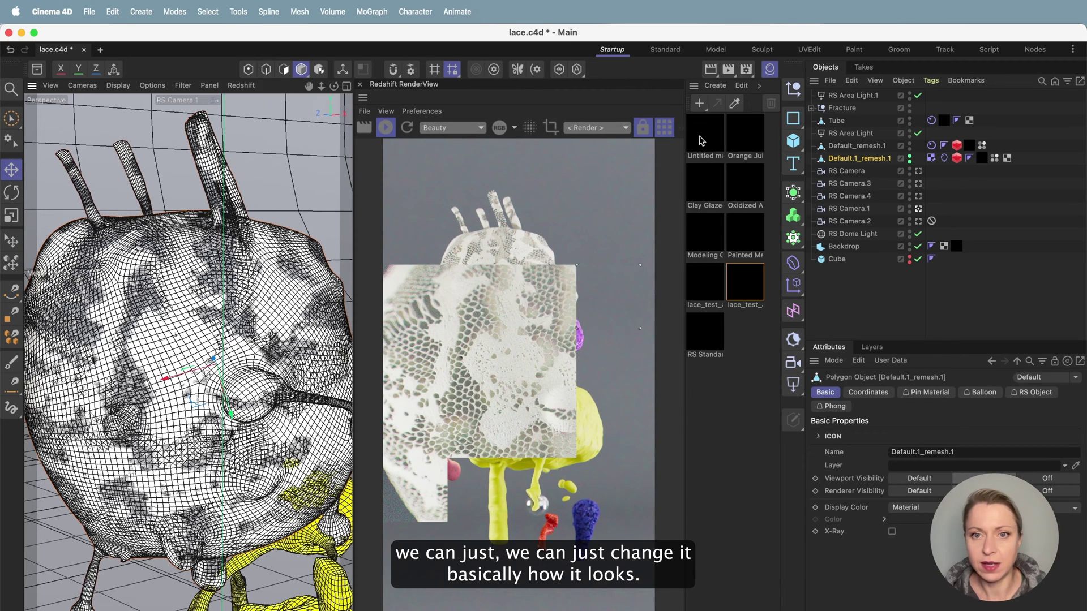
Apply the Untitled material to Default.1_remesh.1 and open the Geometry settings of its Redshift Object tag
{"action": "left_click_drag", "start_coordinate": [705, 138], "coordinate": [981, 163]}
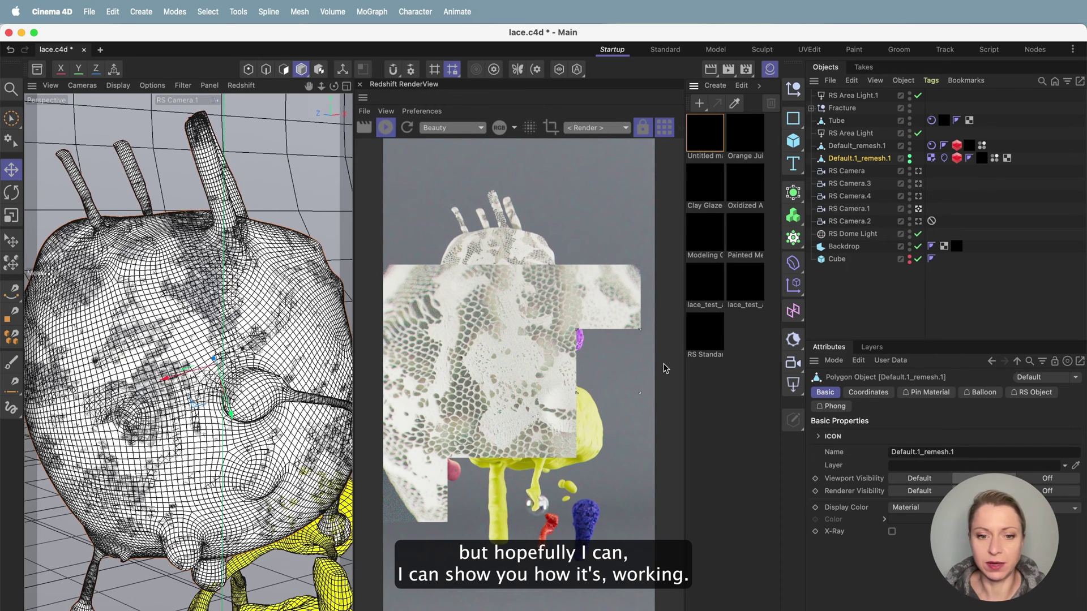
{"action": "left_click", "coordinate": [944, 158]}
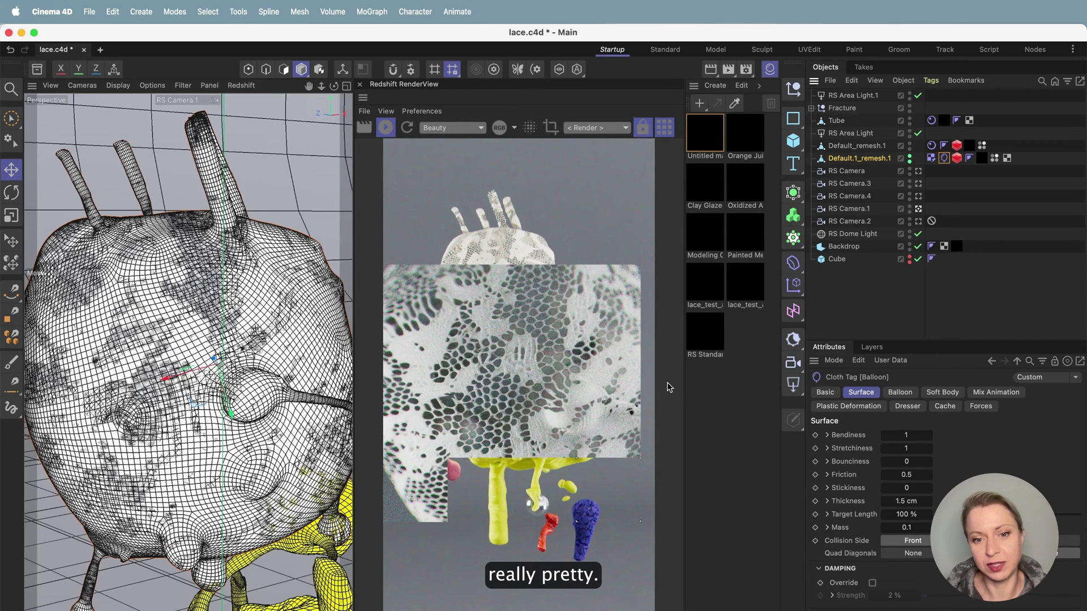
{"action": "left_click", "coordinate": [958, 160]}
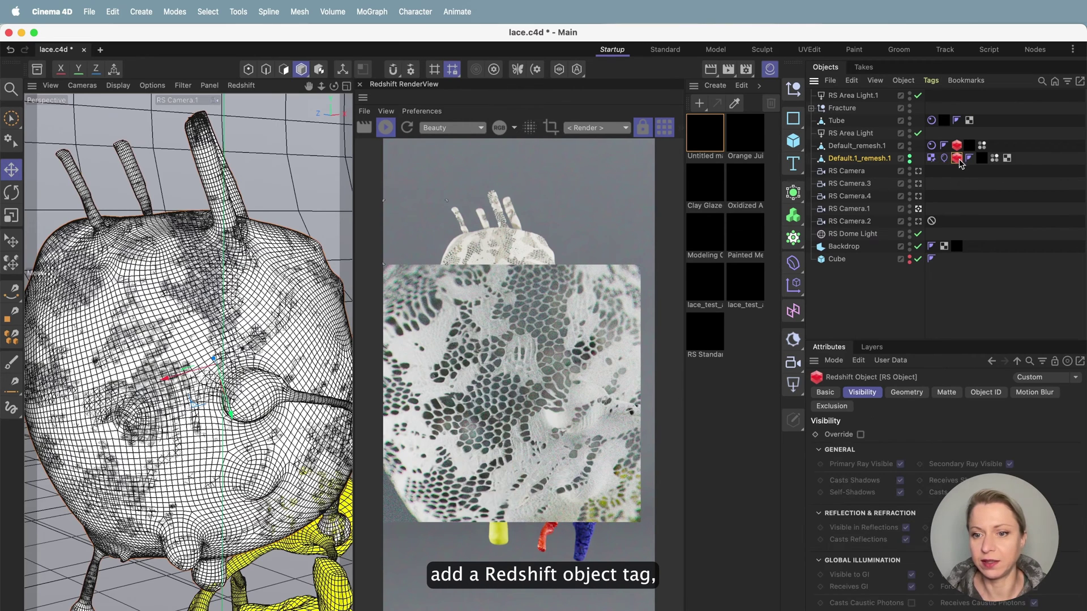
{"action": "left_click", "coordinate": [905, 396]}
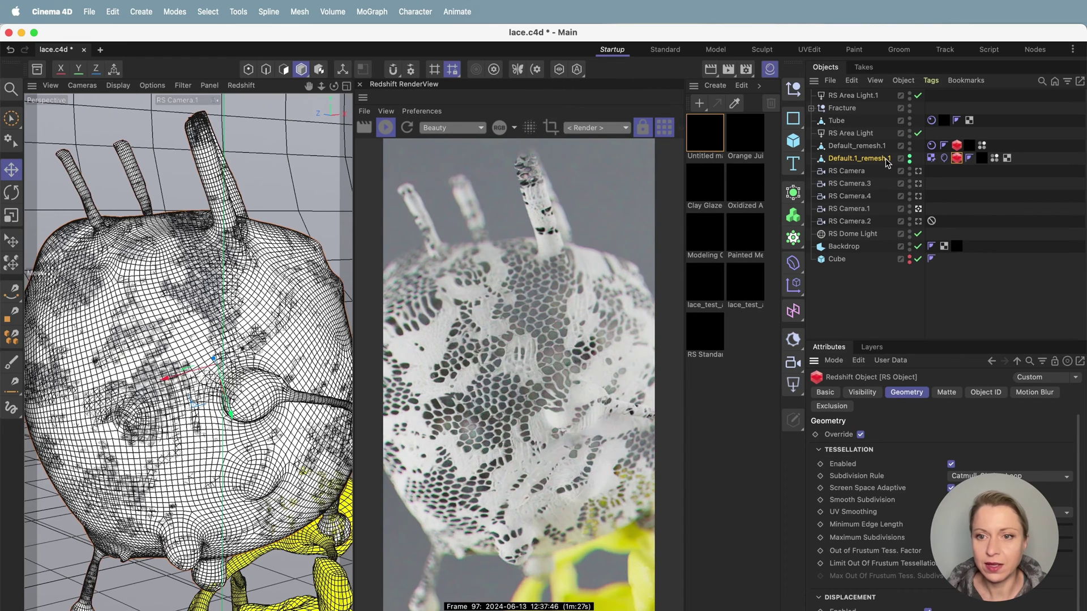
Open the Untitled material's node graph and remove the link between the substance's Base Color output and the Standard Material's Color input
{"action": "left_click", "coordinate": [982, 159]}
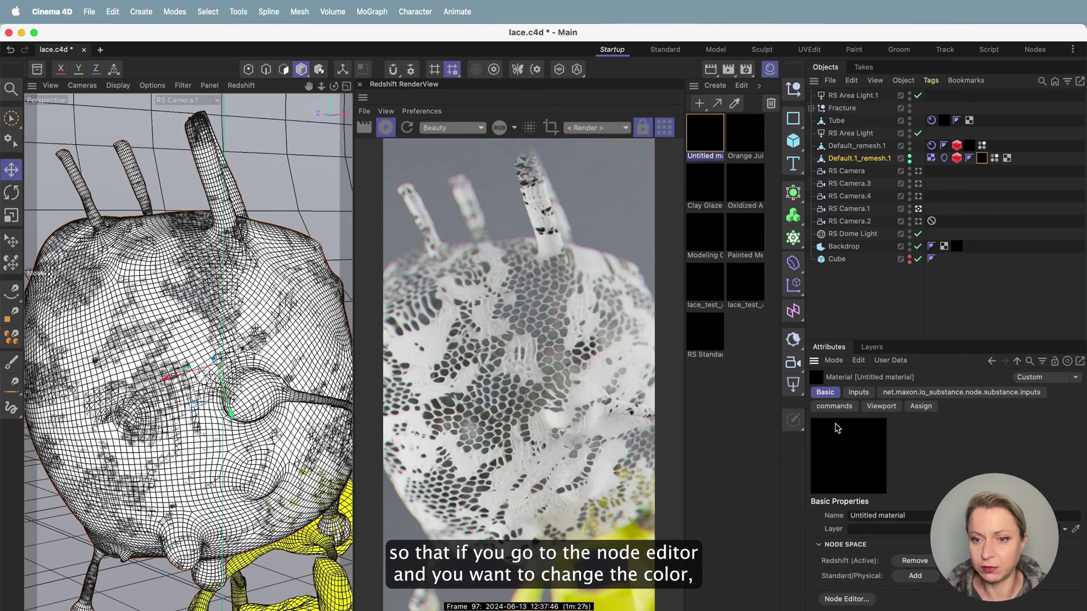
{"action": "left_click", "coordinate": [847, 599]}
{"action": "left_click_drag", "start_coordinate": [617, 283], "coordinate": [447, 110]}
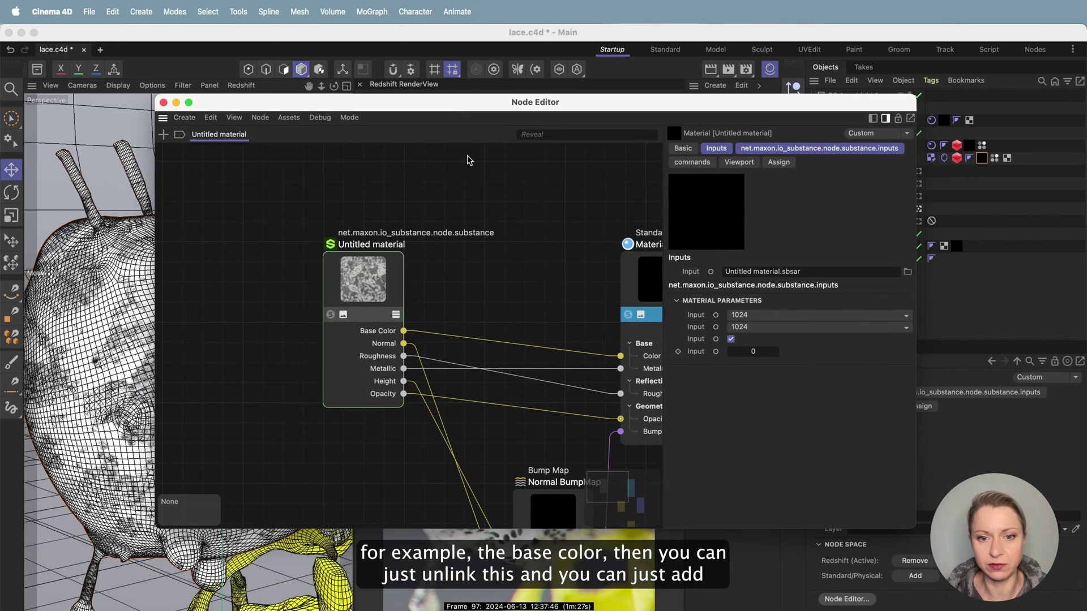
{"action": "left_click", "coordinate": [547, 351]}
{"action": "key", "text": "Delete"}
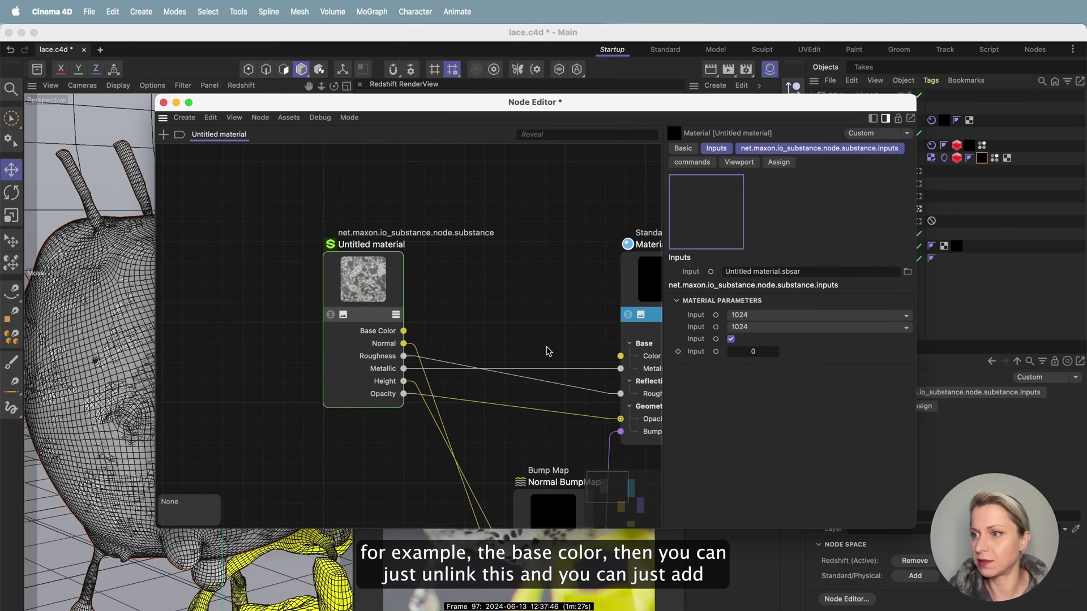
Add a Color node, connect it to the Standard Material's Color input and place it clear of the substance node
{"action": "left_click", "coordinate": [163, 134]}
{"action": "type", "text": "color"}
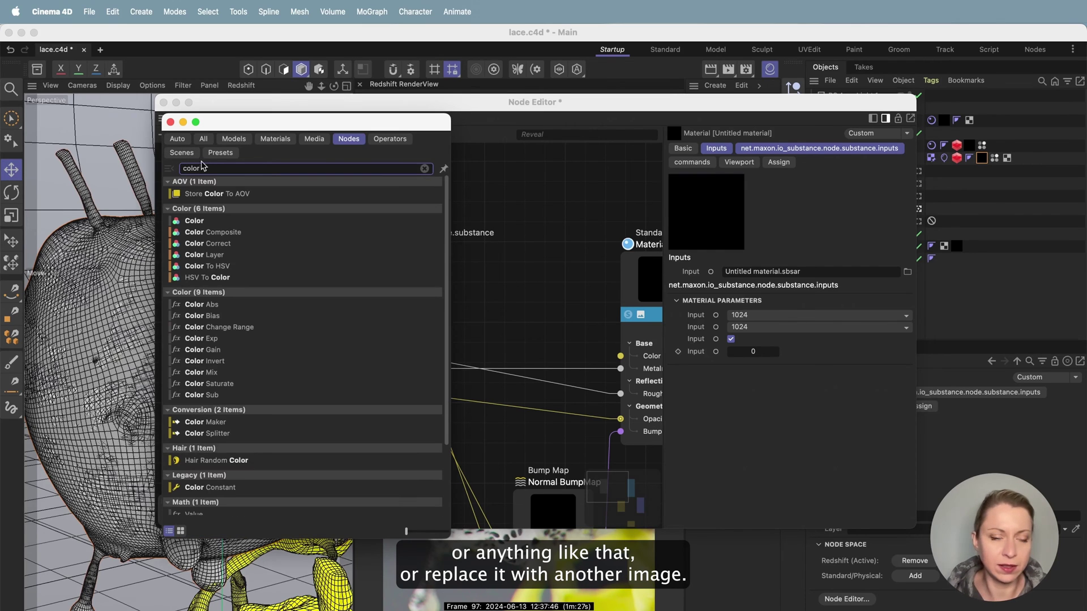
{"action": "left_click", "coordinate": [201, 222]}
{"action": "double_click", "coordinate": [200, 222]}
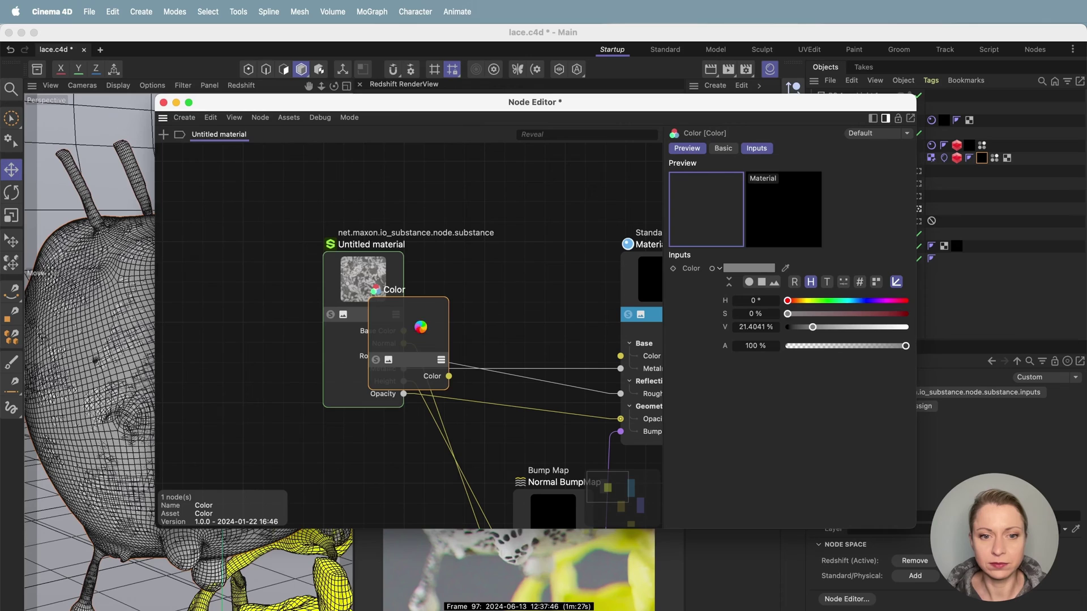
{"action": "left_click_drag", "start_coordinate": [422, 325], "coordinate": [444, 193]}
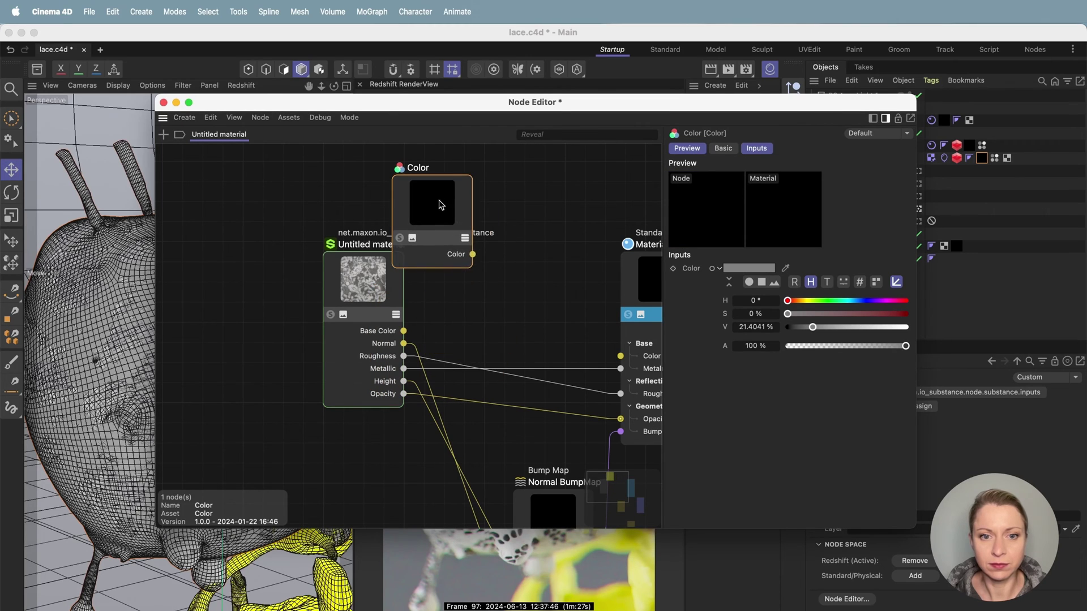
{"action": "left_click_drag", "start_coordinate": [473, 254], "coordinate": [623, 359]}
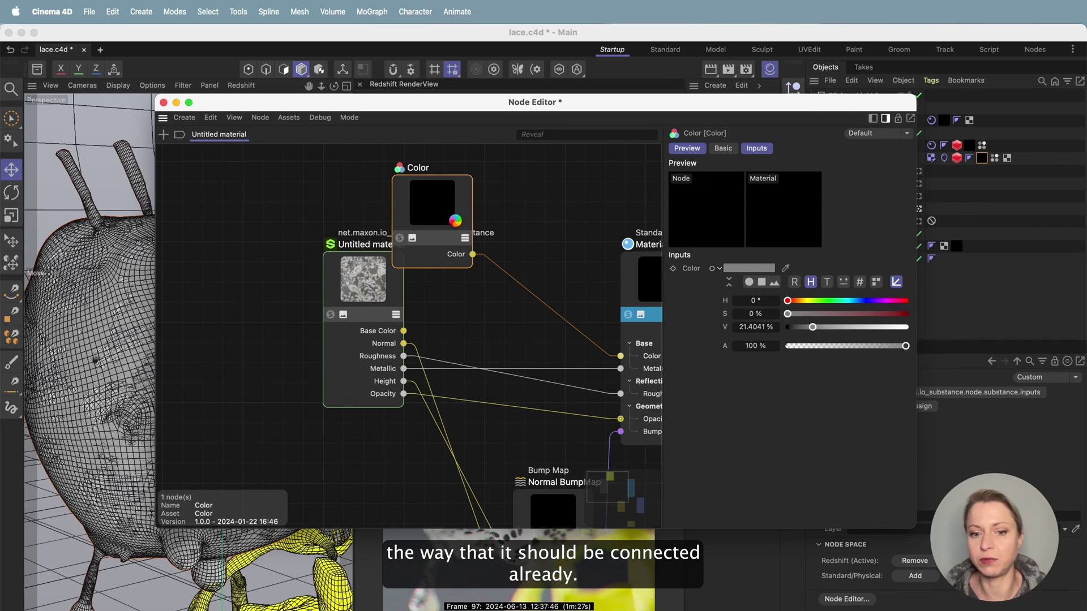
{"action": "left_click_drag", "start_coordinate": [444, 225], "coordinate": [541, 279]}
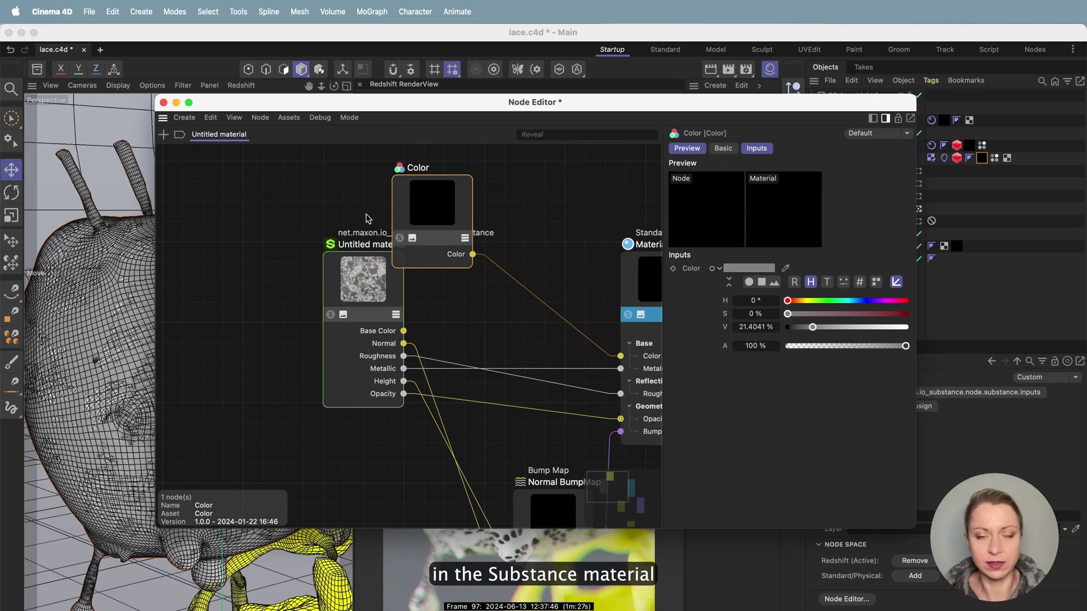
{"action": "left_click_drag", "start_coordinate": [428, 209], "coordinate": [492, 209]}
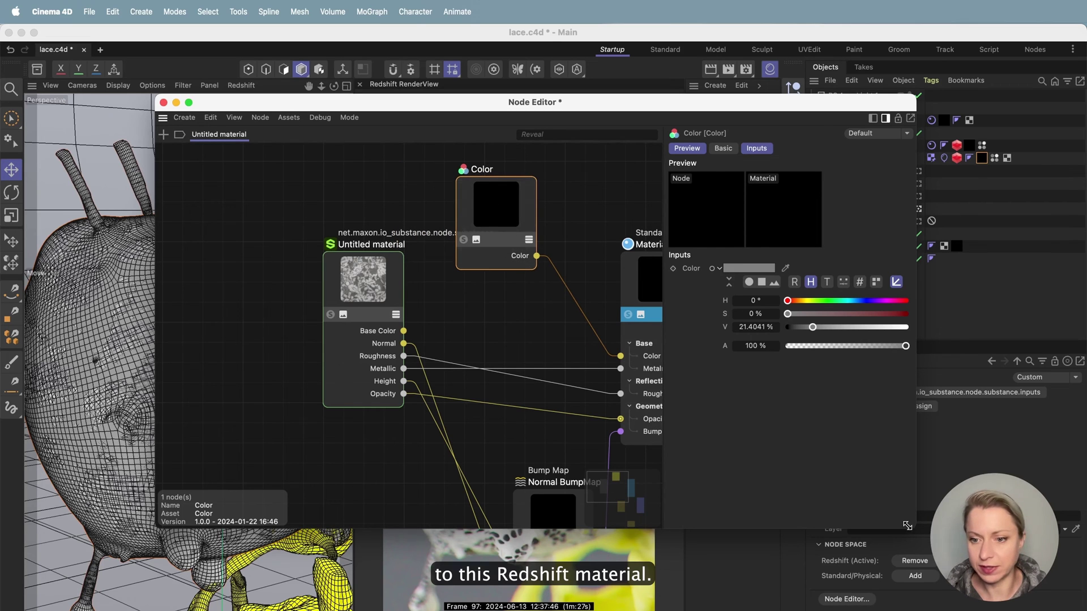
Enlarge the Node Editor window and move the Displacement and Normal BumpMap nodes closer to the substance node
{"action": "left_click_drag", "start_coordinate": [915, 528], "coordinate": [1067, 610]}
{"action": "scroll", "coordinate": [566, 410], "scroll_direction": "down", "scroll_amount": 5}
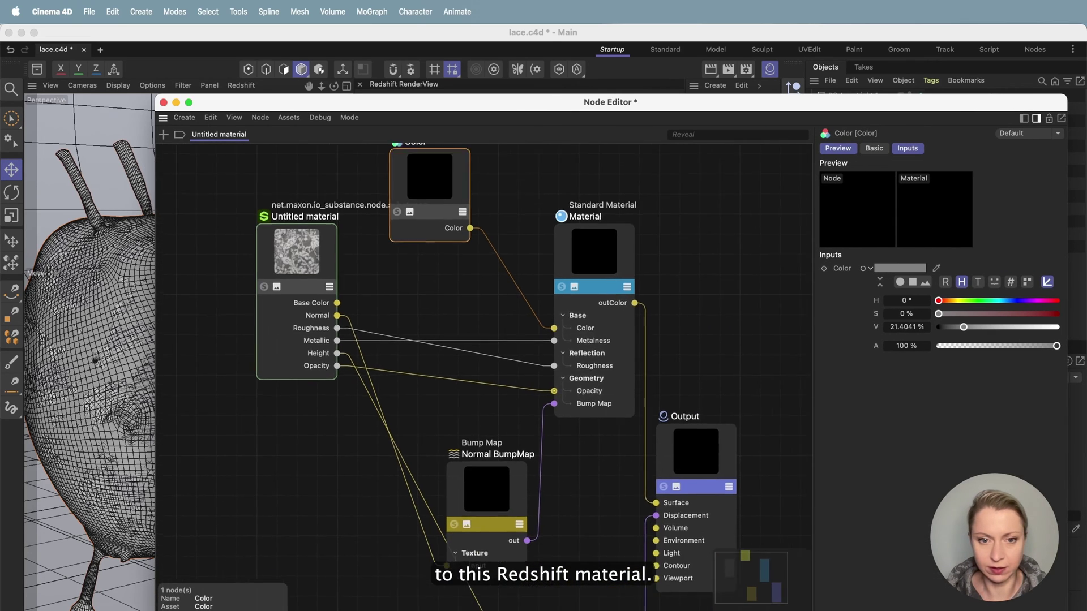
{"action": "scroll", "coordinate": [550, 405], "scroll_direction": "down", "scroll_amount": 3}
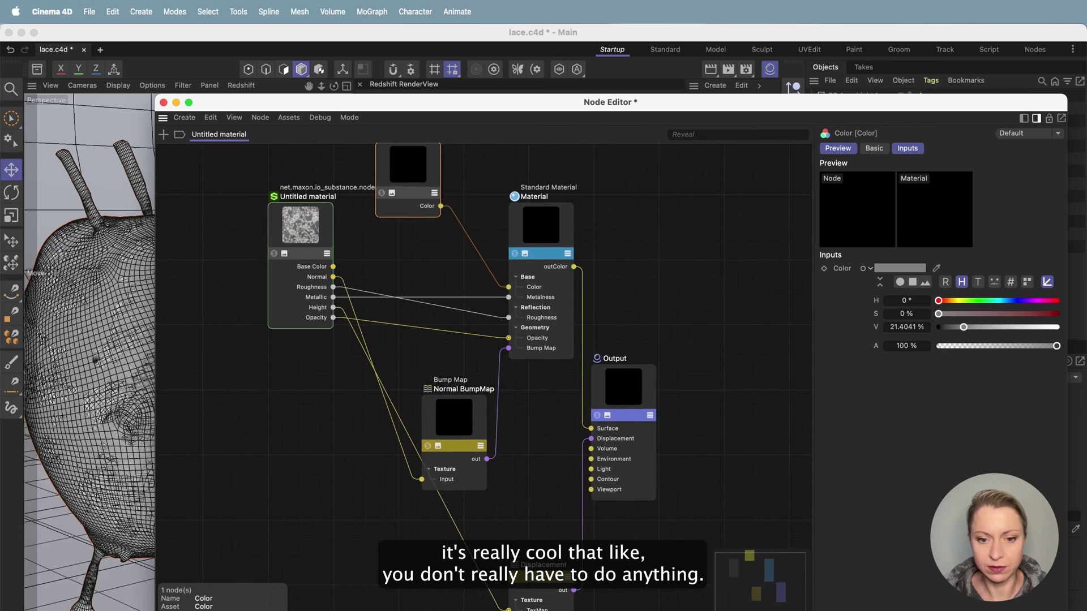
{"action": "left_click_drag", "start_coordinate": [529, 541], "coordinate": [497, 514]}
{"action": "left_click_drag", "start_coordinate": [470, 440], "coordinate": [426, 400]}
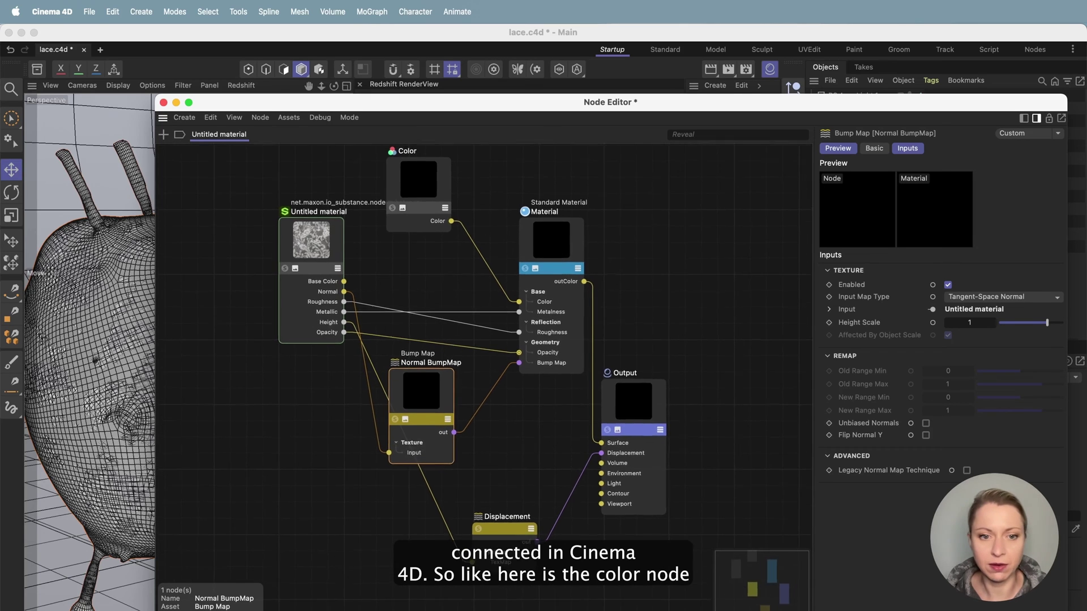
{"action": "scroll", "coordinate": [396, 261], "scroll_direction": "up", "scroll_amount": 3}
Set the Color node to a blue with hue 234°, saturation 80% and value 48%, and close the Node Editor
{"action": "left_click", "coordinate": [442, 215]}
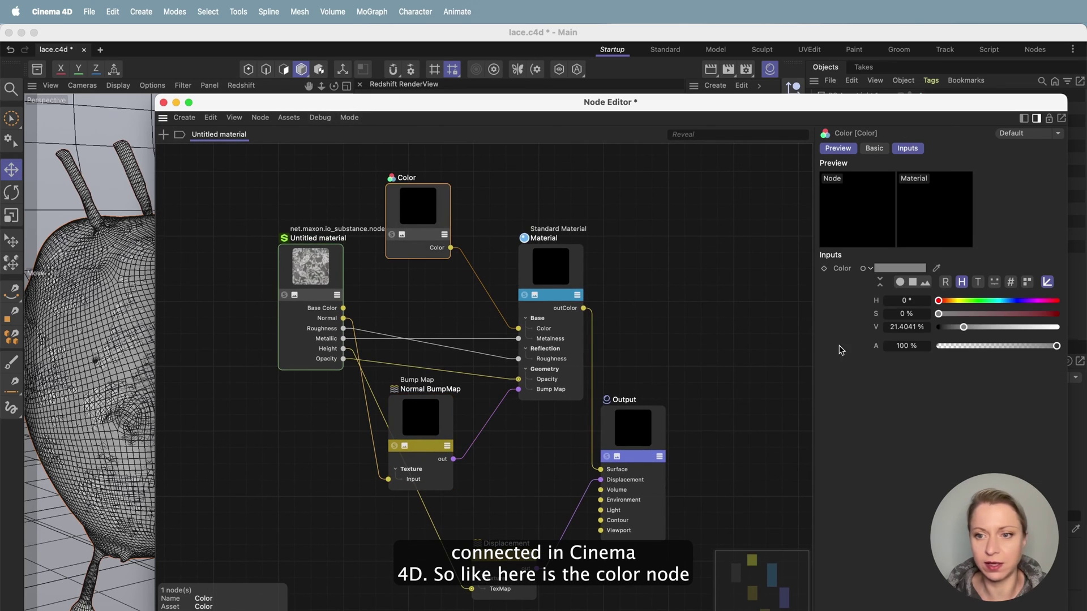
{"action": "left_click", "coordinate": [1015, 301]}
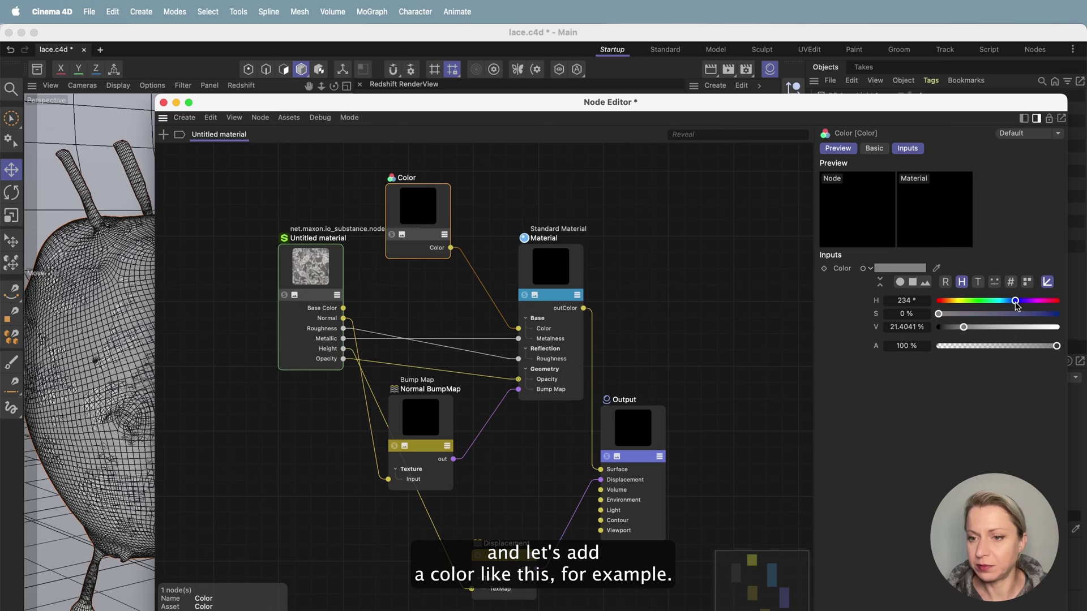
{"action": "left_click", "coordinate": [1024, 314]}
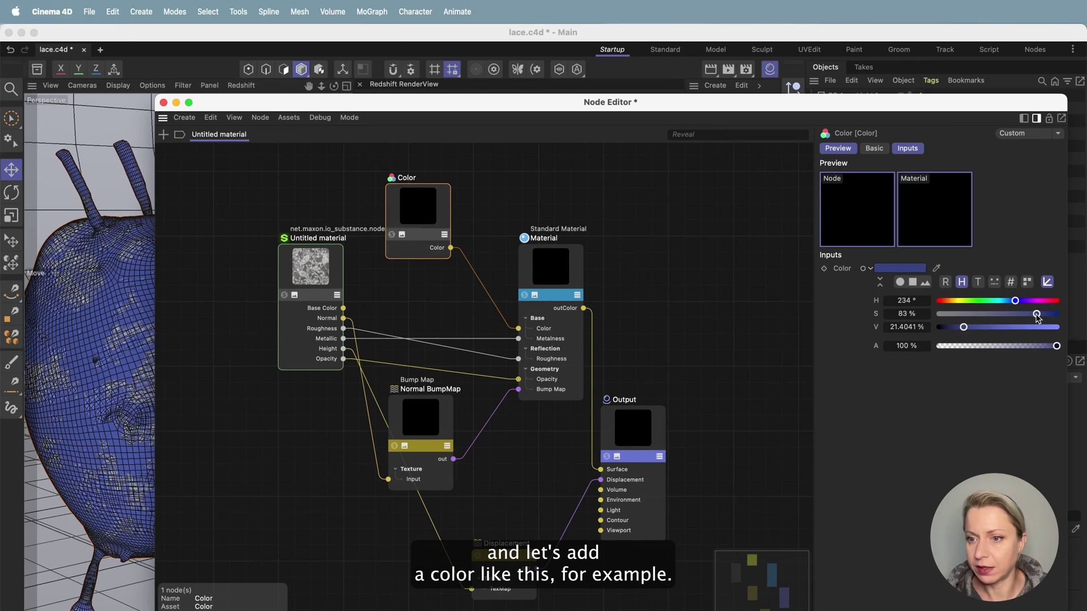
{"action": "left_click", "coordinate": [1033, 315]}
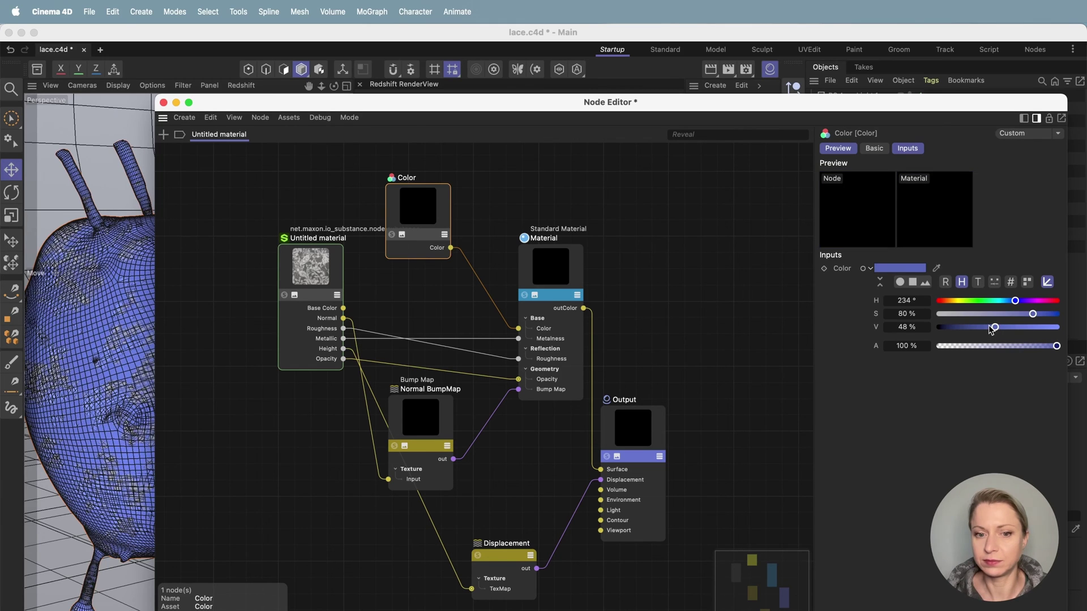
{"action": "left_click", "coordinate": [163, 102]}
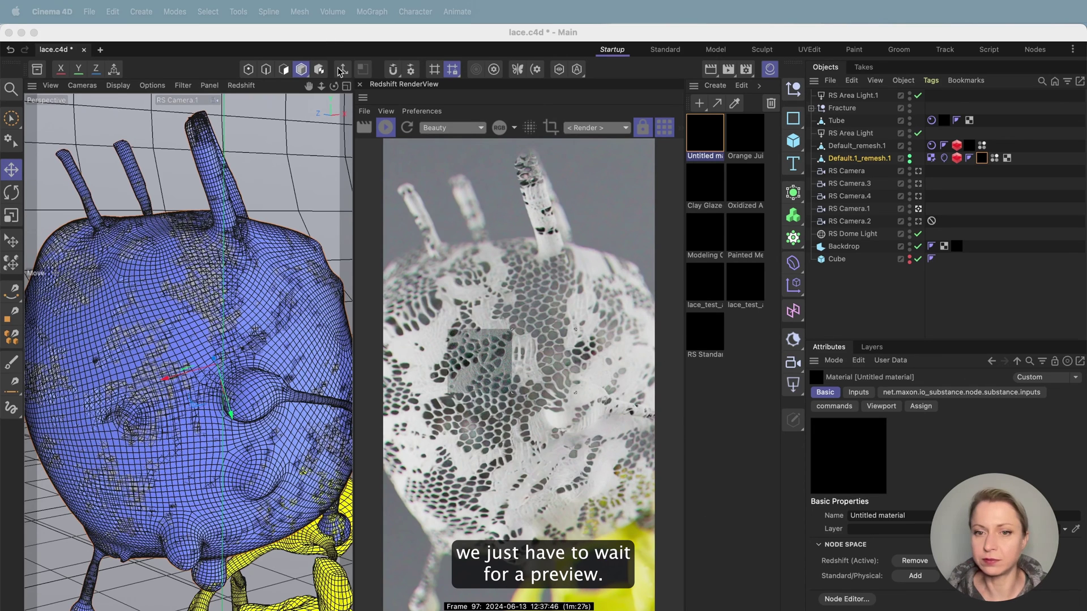
Review the Redshift sampling settings in the render settings, including the unified sampling threshold
{"action": "left_click", "coordinate": [746, 72]}
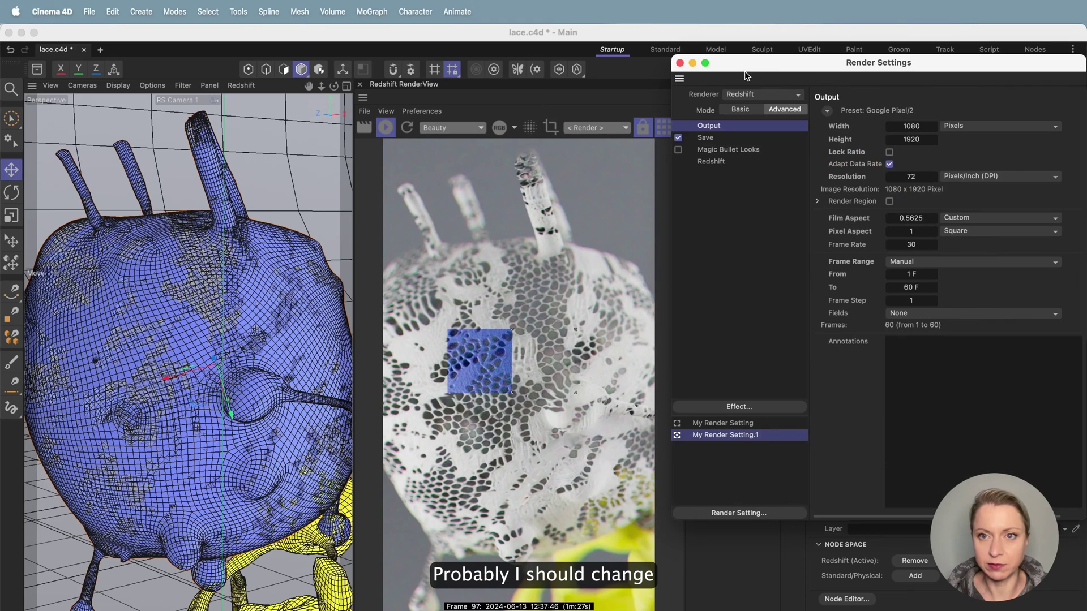
{"action": "left_click", "coordinate": [726, 162]}
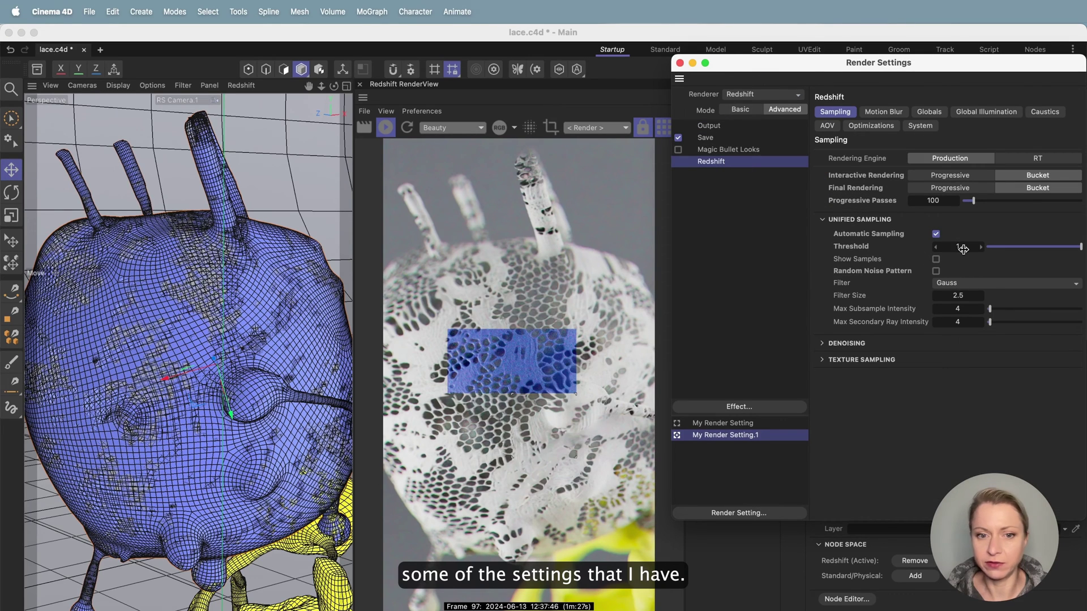
{"action": "left_click", "coordinate": [680, 63]}
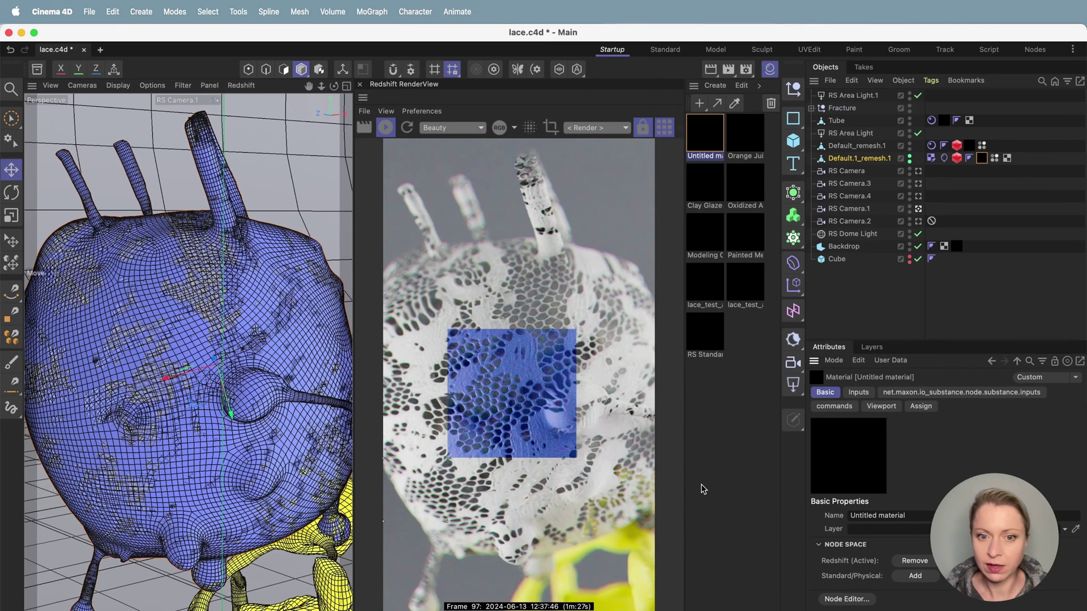
Pause the render preview, set the lace material tag's tiling to 1.04 in U and 1.42 in V, and restart the preview
{"action": "left_click", "coordinate": [981, 158]}
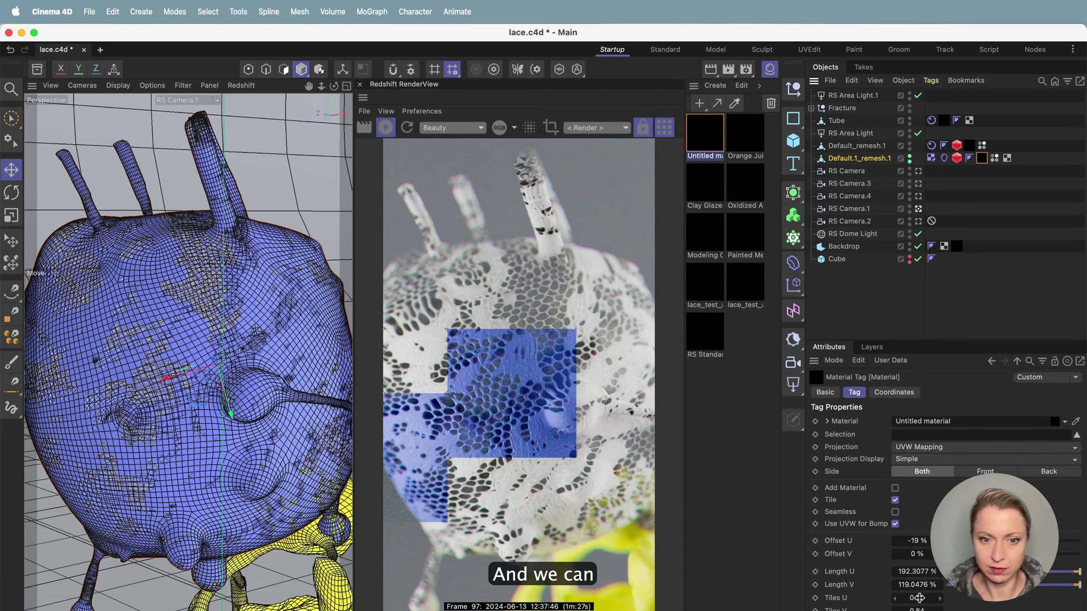
{"action": "left_click", "coordinate": [386, 128]}
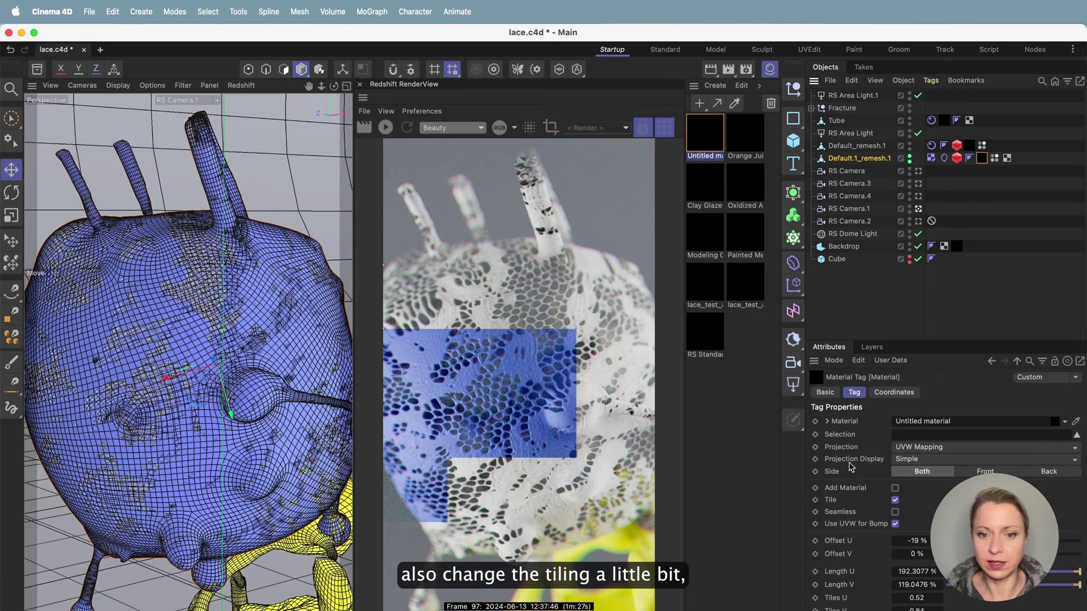
{"action": "mouse_move", "coordinate": [913, 597]}
{"action": "left_mouse_down"}
{"action": "mouse_move", "coordinate": [923, 596]}
{"action": "mouse_move", "coordinate": [916, 609]}
{"action": "mouse_move", "coordinate": [924, 597]}
{"action": "left_mouse_up"}
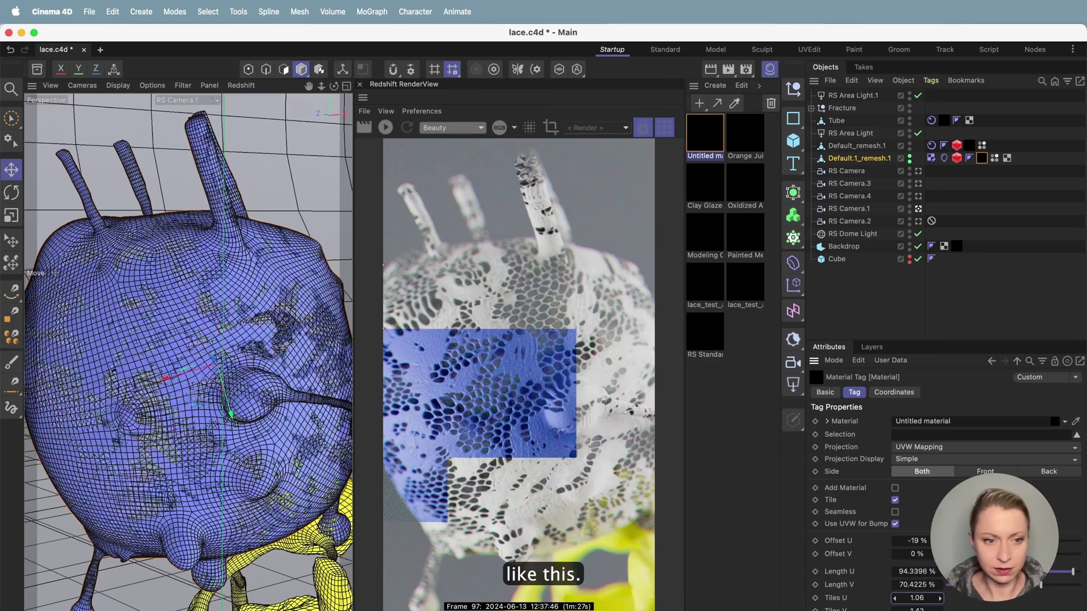
{"action": "left_click", "coordinate": [386, 127]}
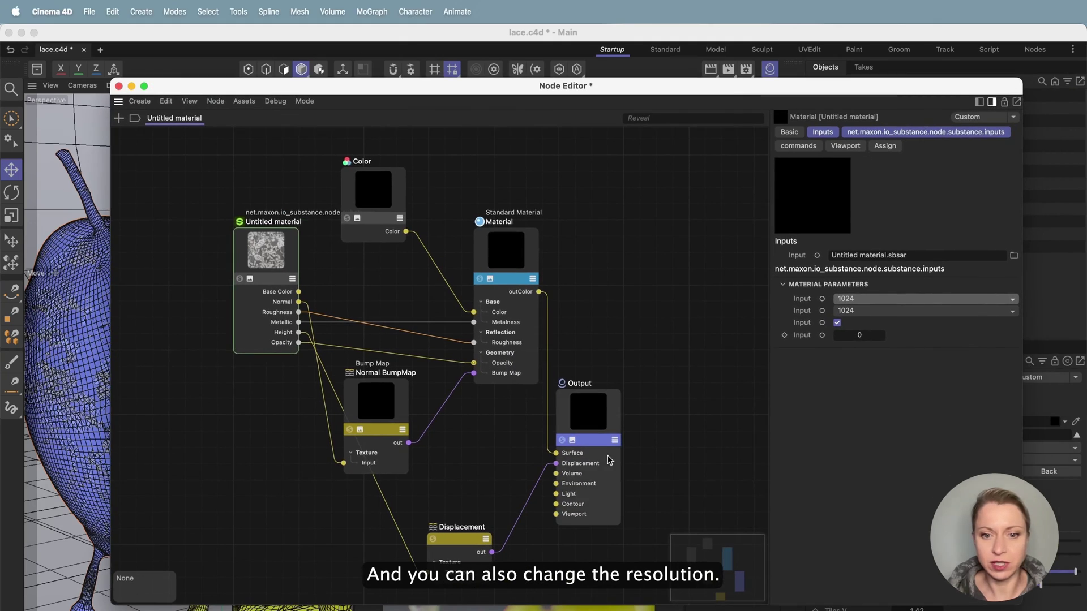
Set the first resolution parameter of the Untitled material's substance inputs to 2048
{"action": "left_click", "coordinate": [864, 301]}
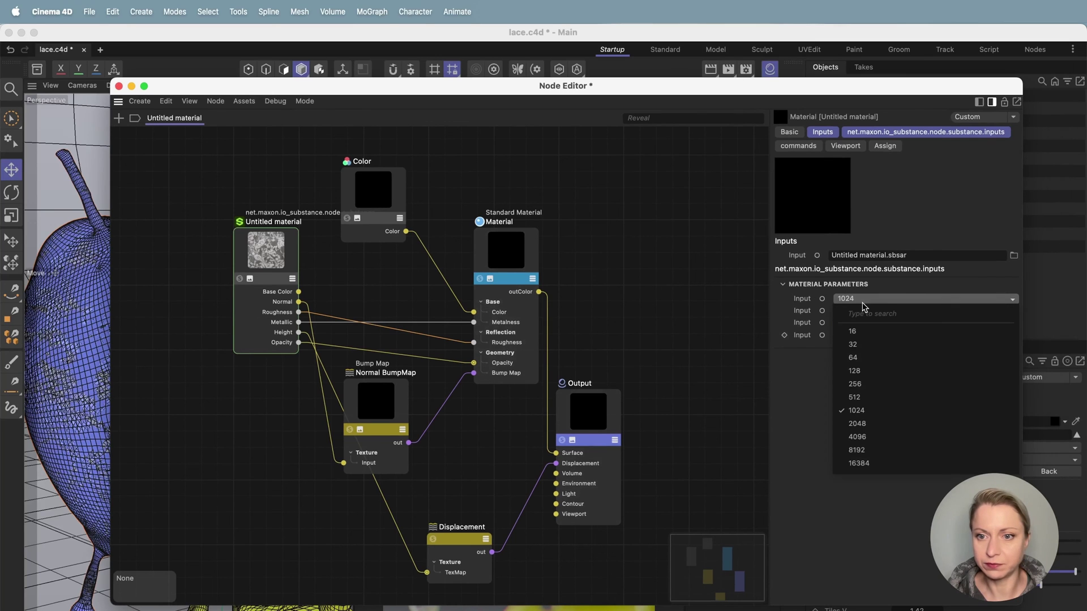
{"action": "left_click", "coordinate": [856, 425]}
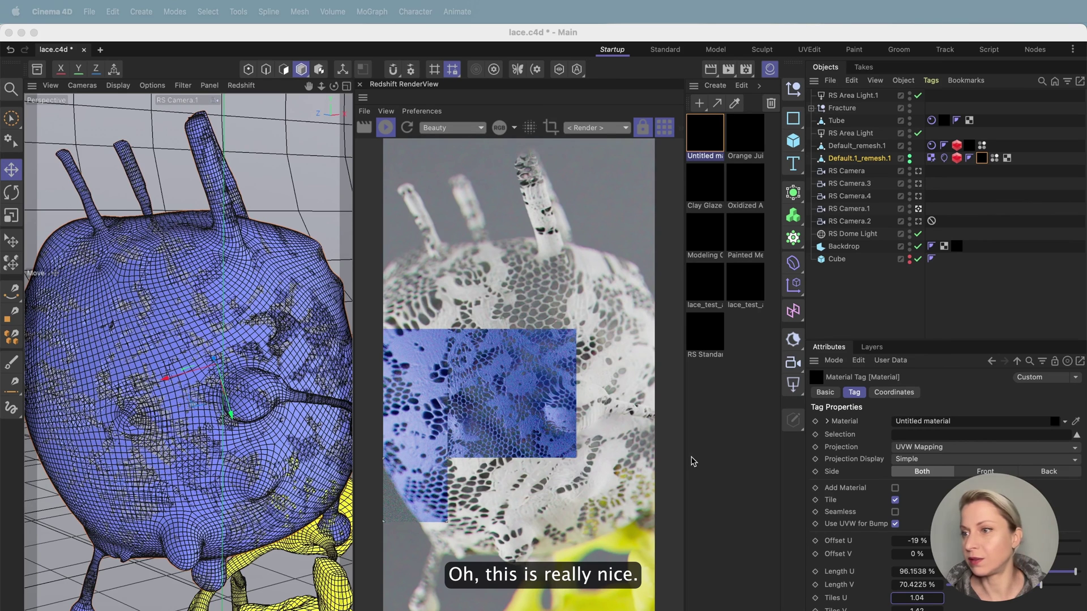
Examine the blue lace's pattern, transparency and surface detail up close in the Redshift render preview
{"action": "scroll", "coordinate": [517, 407], "scroll_direction": "up", "scroll_amount": 2}
{"action": "scroll", "coordinate": [516, 407], "scroll_direction": "up", "scroll_amount": 3}
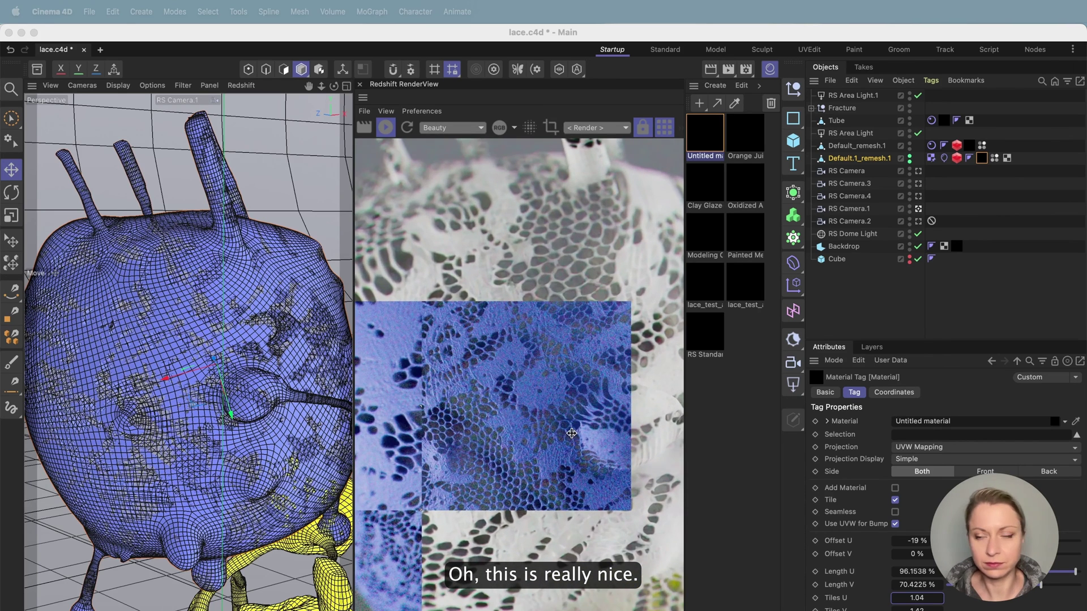
{"action": "scroll", "coordinate": [503, 417], "scroll_direction": "down", "scroll_amount": 1}
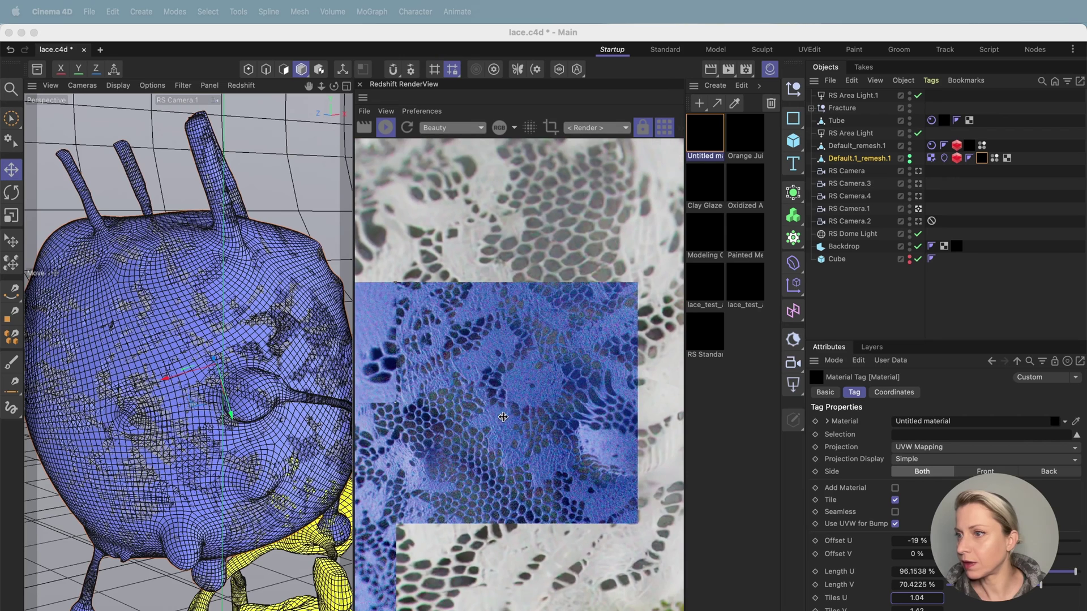
{"action": "scroll", "coordinate": [503, 418], "scroll_direction": "down", "scroll_amount": 2}
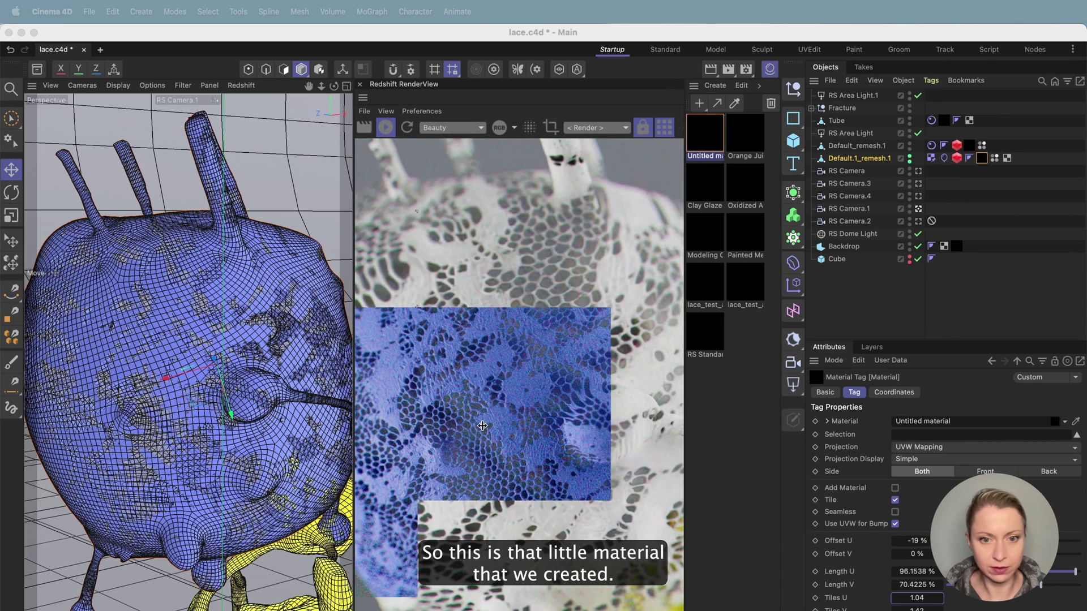
{"action": "middle_click_drag", "start_coordinate": [479, 423], "coordinate": [512, 378]}
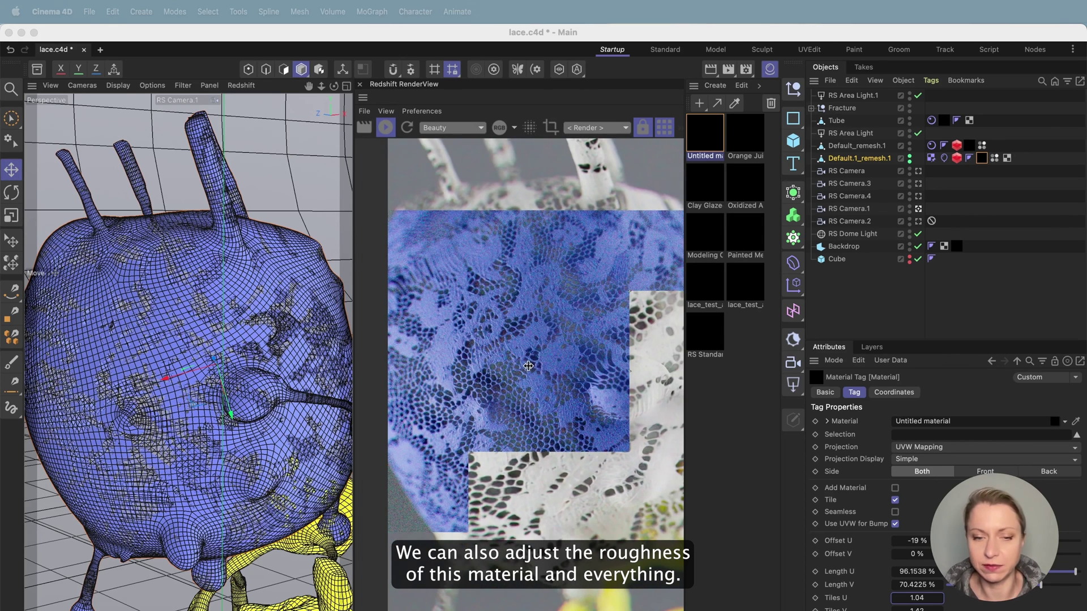
{"action": "middle_click_drag", "start_coordinate": [512, 378], "coordinate": [510, 375]}
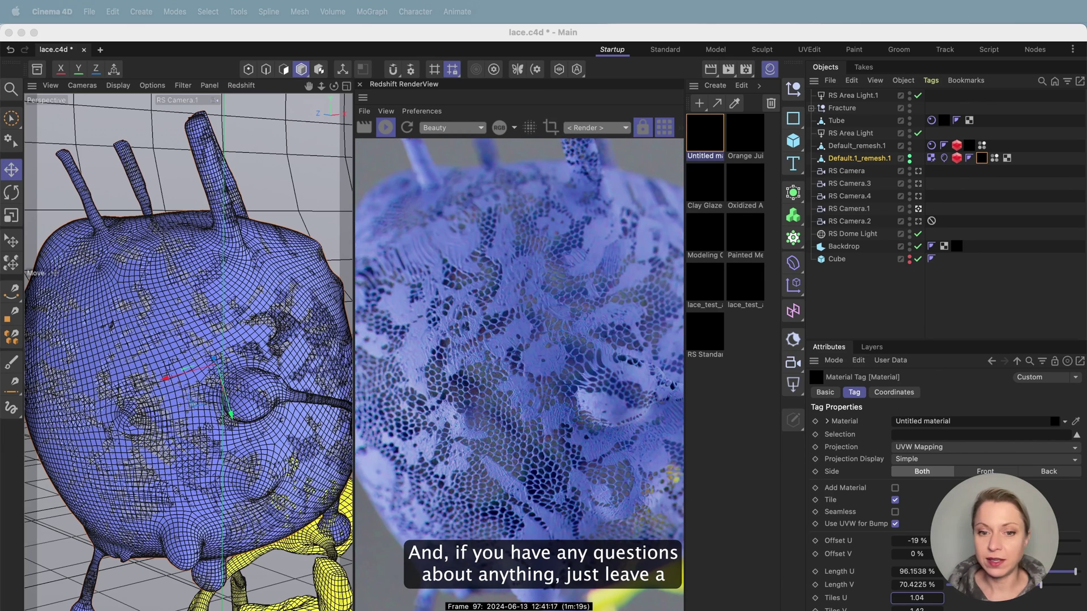
{"action": "scroll", "coordinate": [485, 424], "scroll_direction": "up", "scroll_amount": 3}
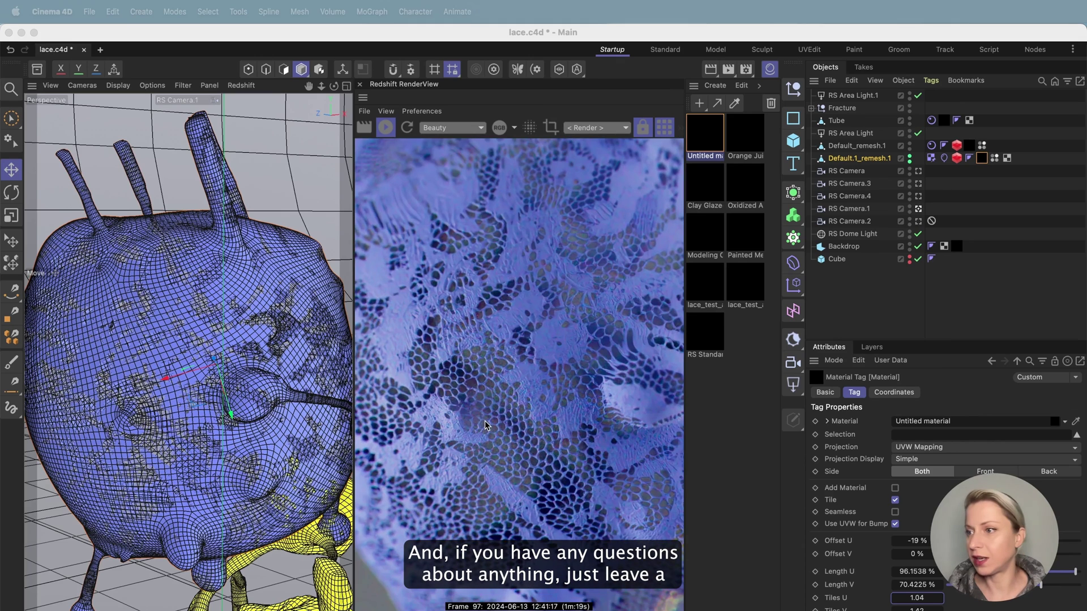
{"action": "scroll", "coordinate": [485, 424], "scroll_direction": "up", "scroll_amount": 2}
{"action": "scroll", "coordinate": [539, 429], "scroll_direction": "up", "scroll_amount": 2}
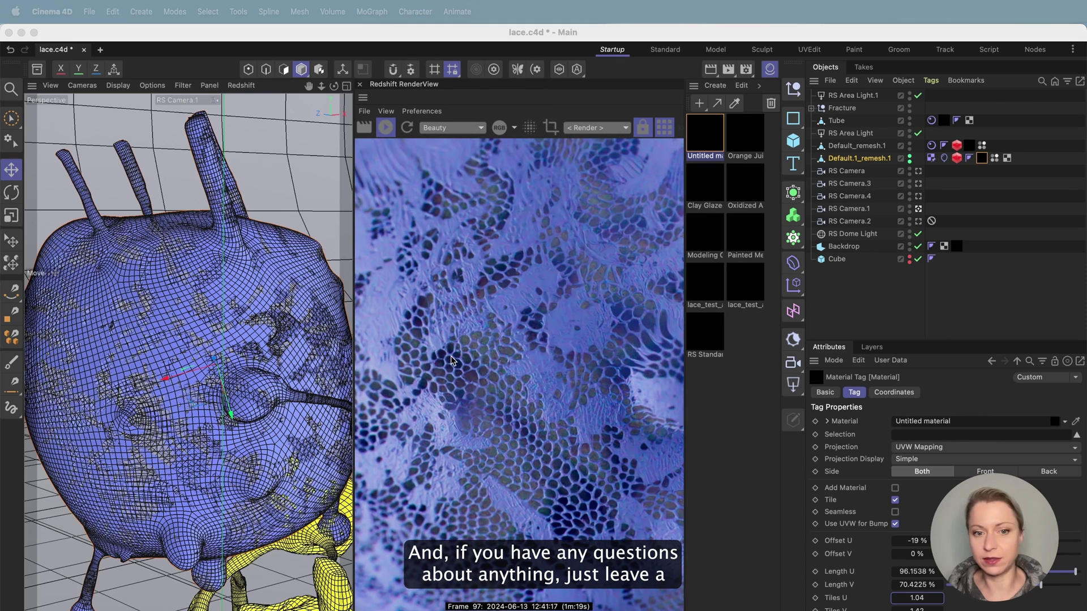
{"action": "scroll", "coordinate": [539, 428], "scroll_direction": "up", "scroll_amount": 4}
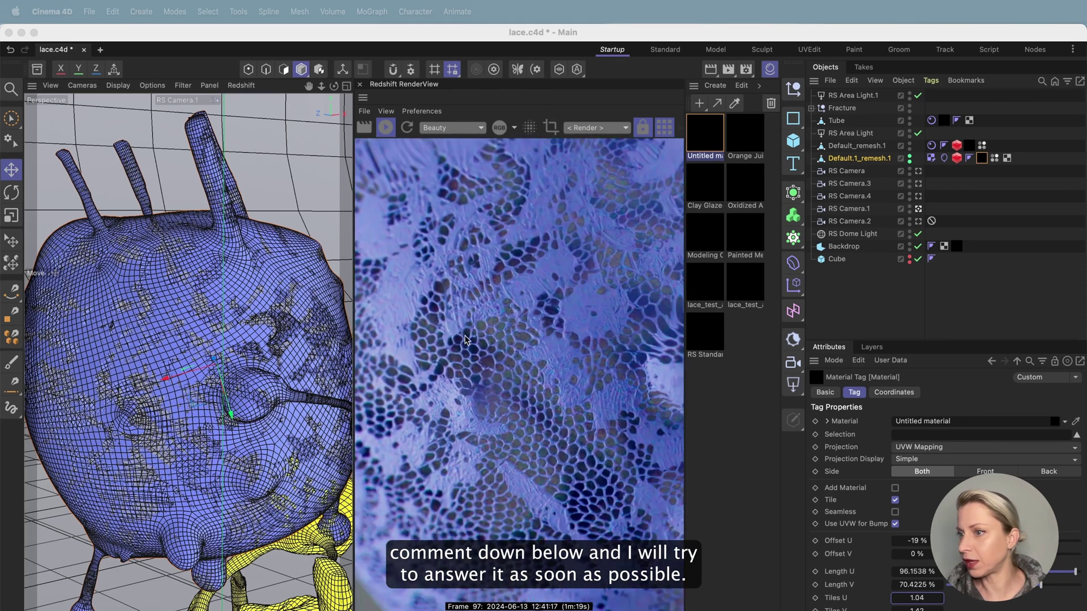
{"action": "middle_click_drag", "start_coordinate": [513, 433], "coordinate": [489, 348]}
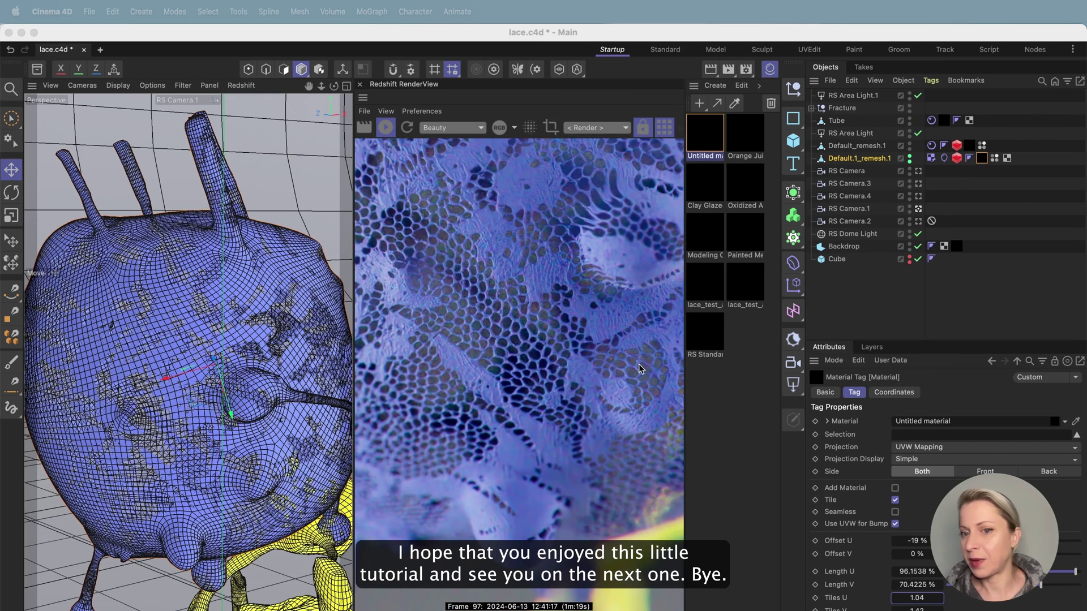